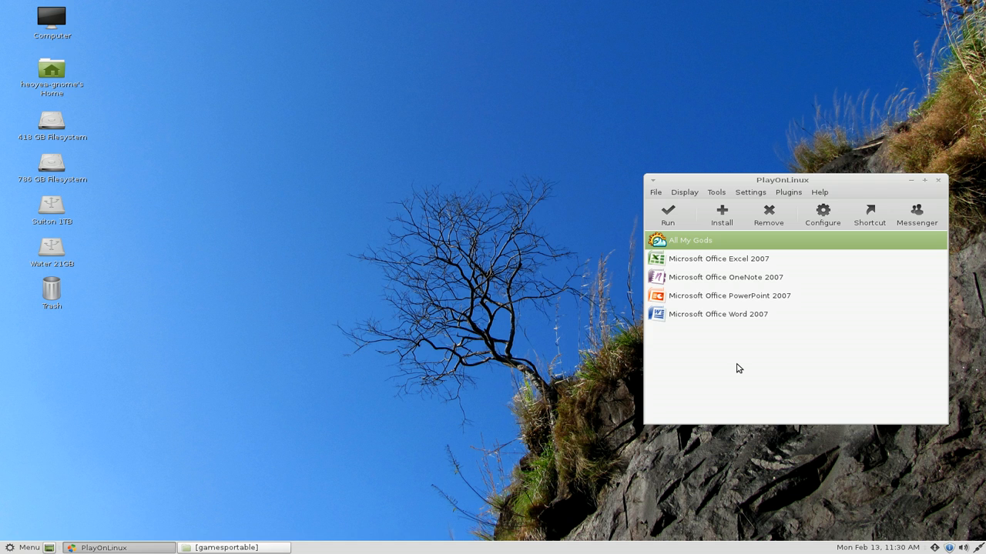
pyautogui.click(565, 365)
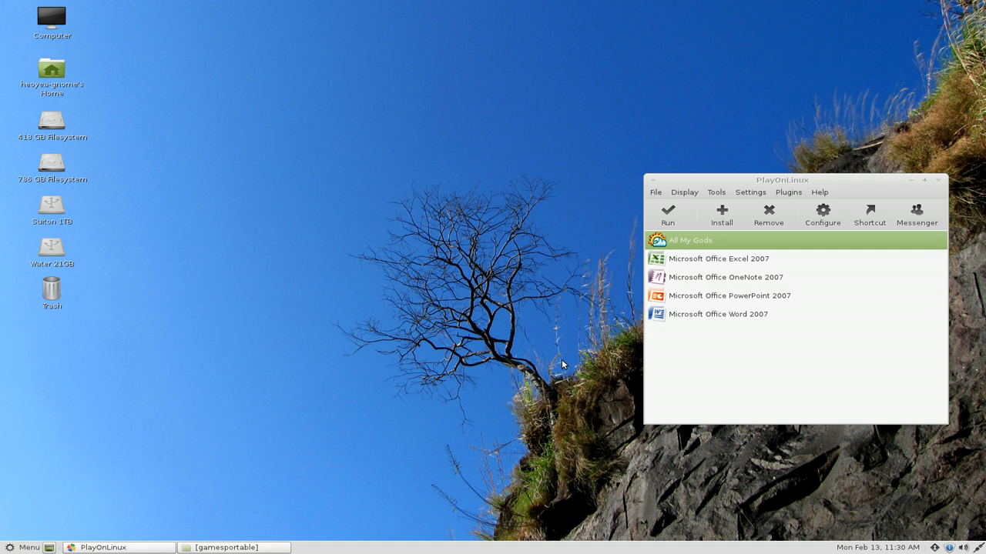
pyautogui.click(733, 365)
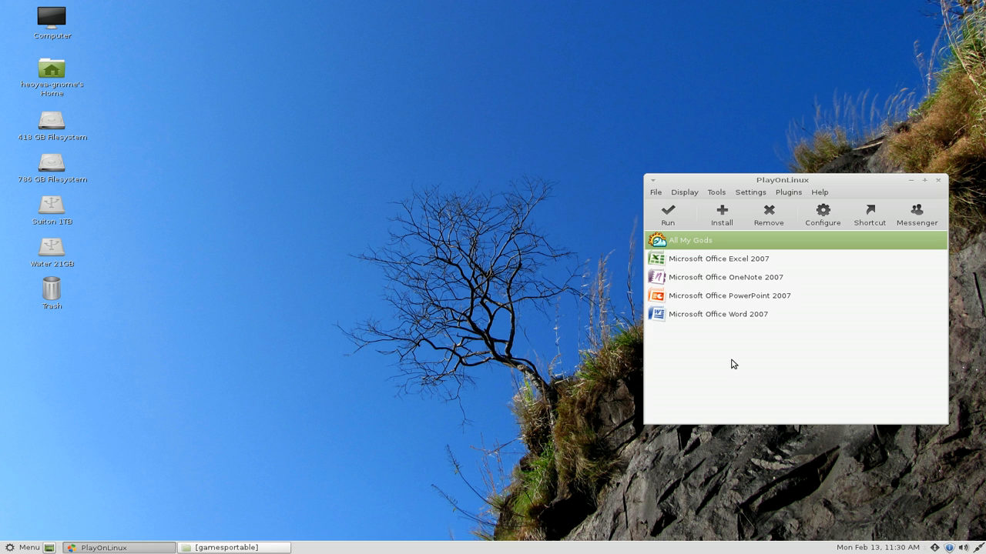
pyautogui.click(721, 215)
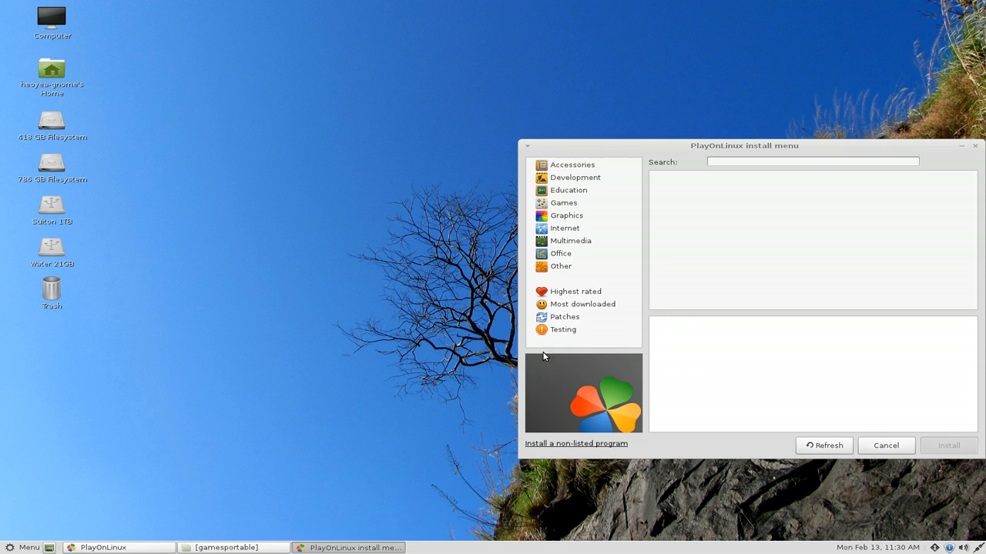
pyautogui.moveTo(716, 146); pyautogui.dragTo(639, 134)
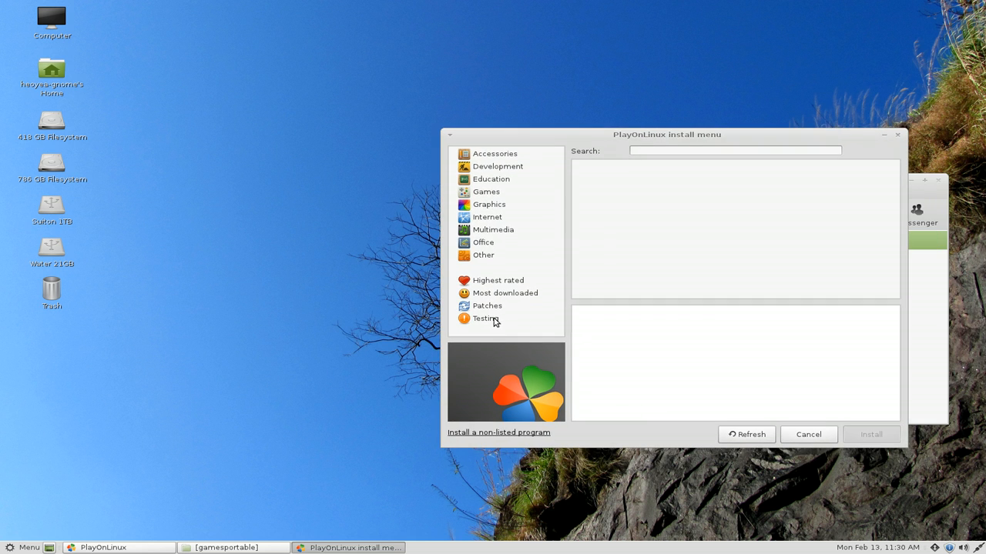
pyautogui.click(530, 432)
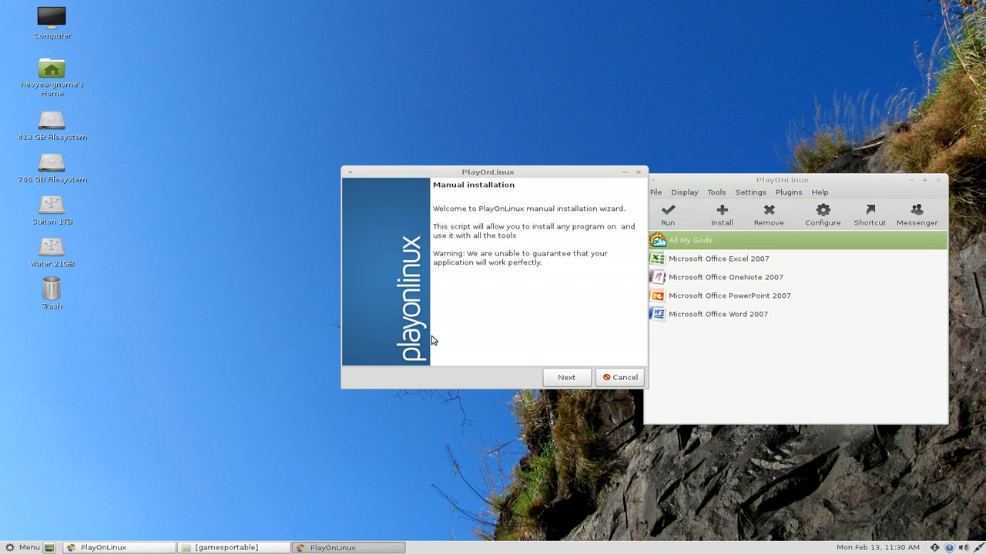
pyautogui.click(552, 376)
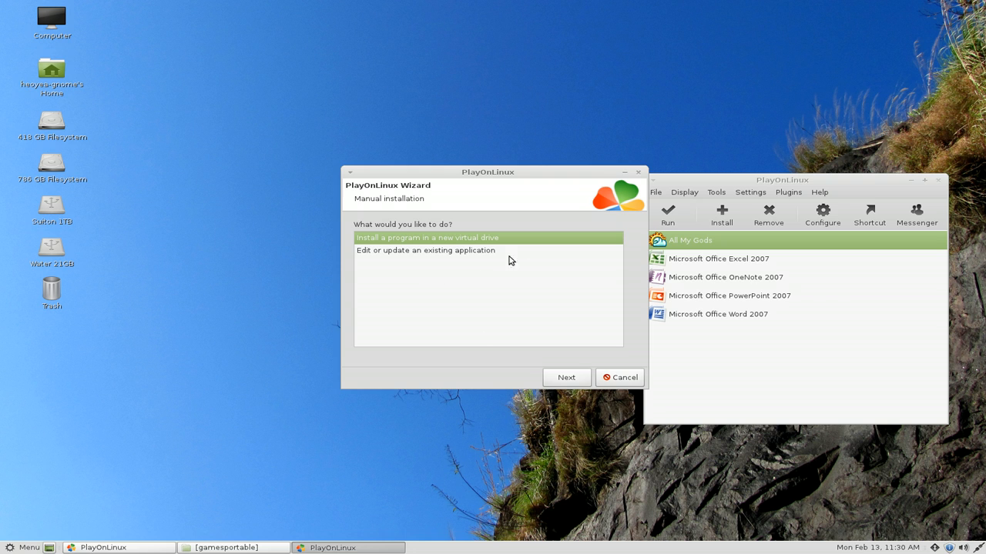
pyautogui.click(622, 378)
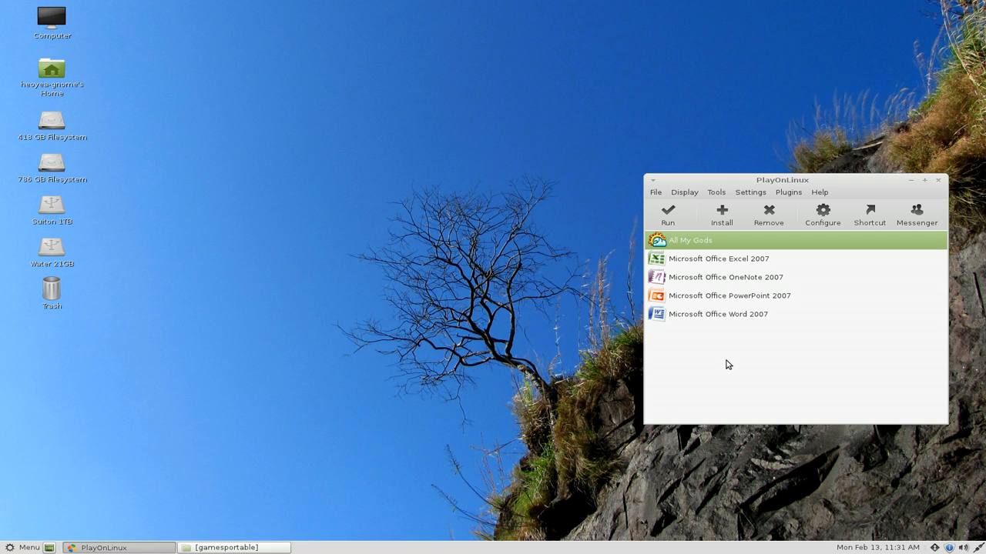
# Open the configuration window and review the general settings and Wine versions of each existing virtual drive.
pyautogui.click(822, 224)
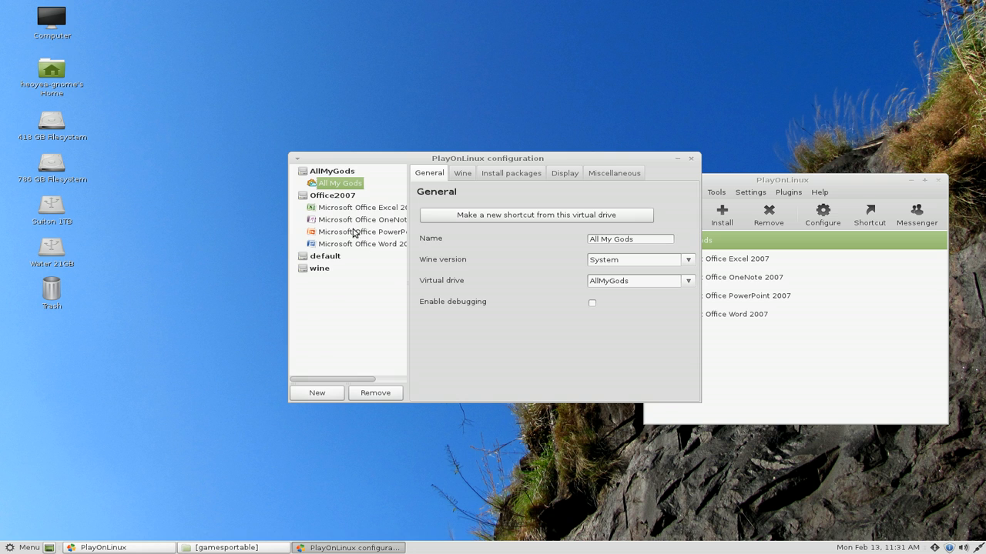
pyautogui.click(337, 202)
pyautogui.click(345, 171)
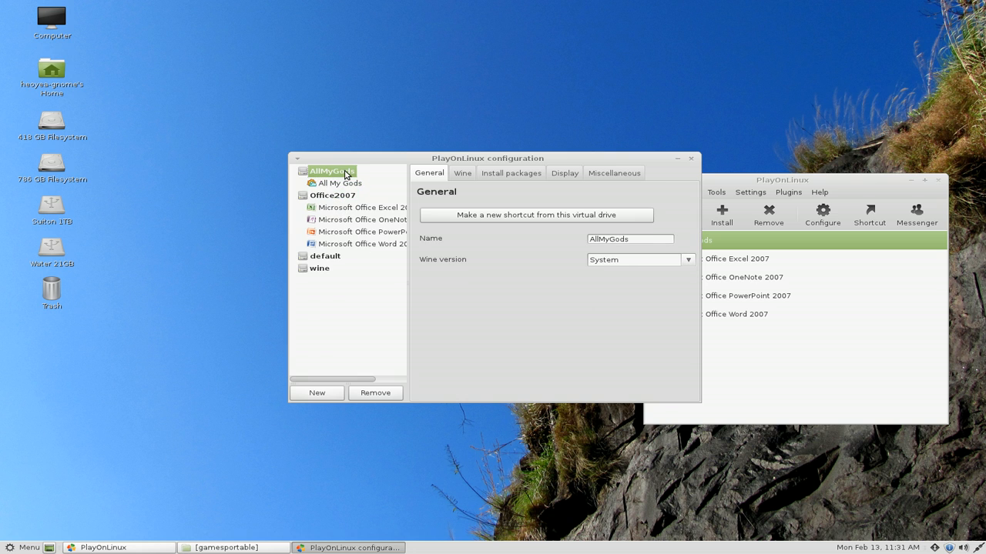
pyautogui.click(345, 195)
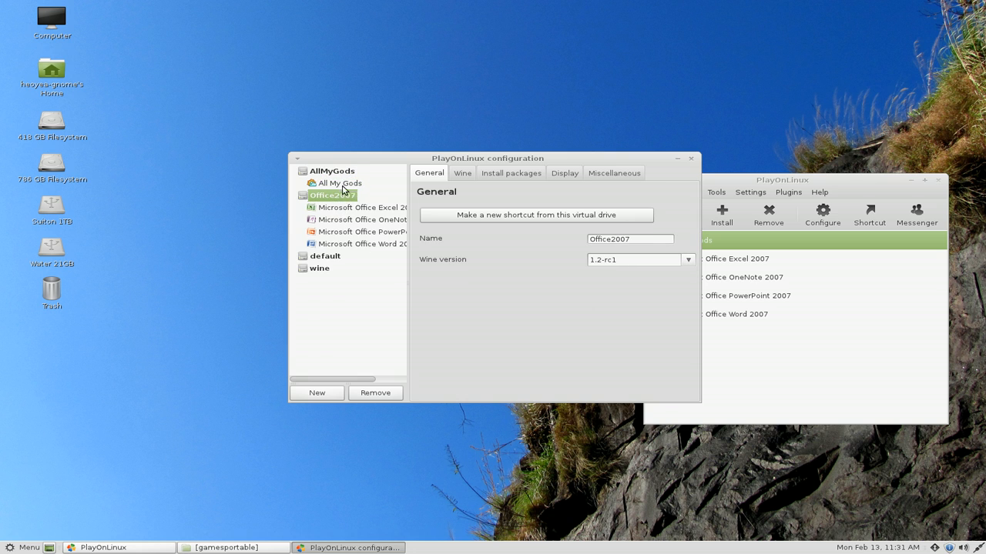
pyautogui.click(345, 172)
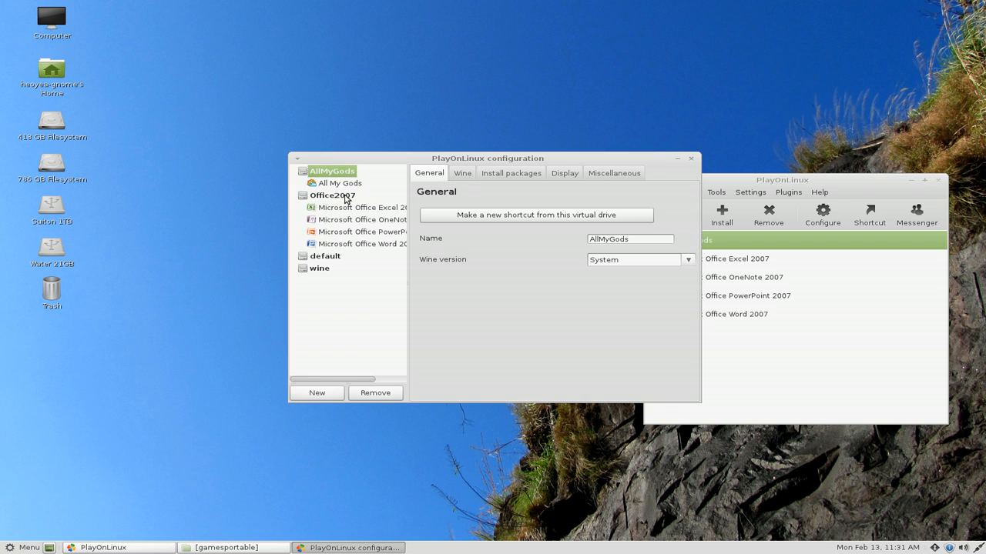
pyautogui.click(345, 196)
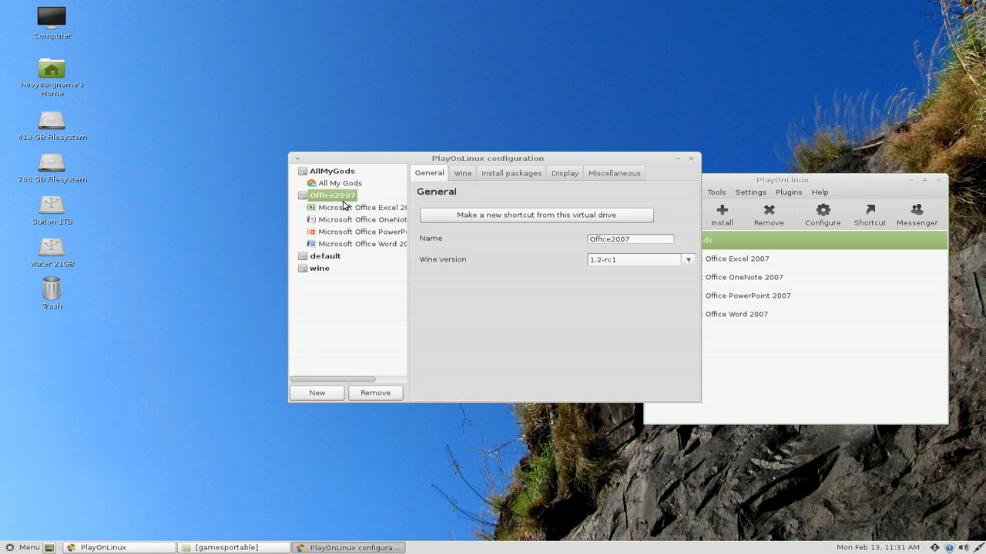
pyautogui.click(337, 259)
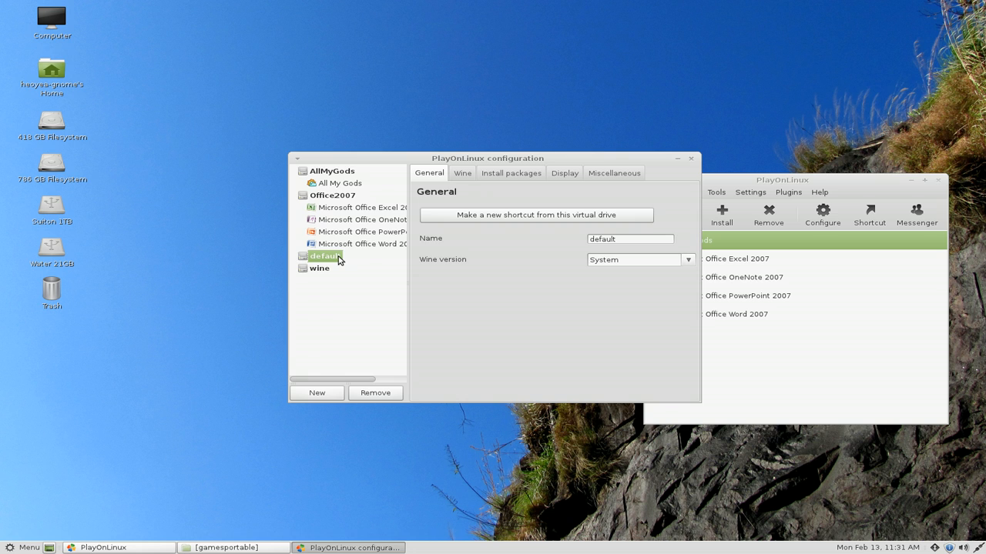
pyautogui.click(332, 199)
pyautogui.click(340, 171)
pyautogui.click(332, 195)
pyautogui.click(331, 256)
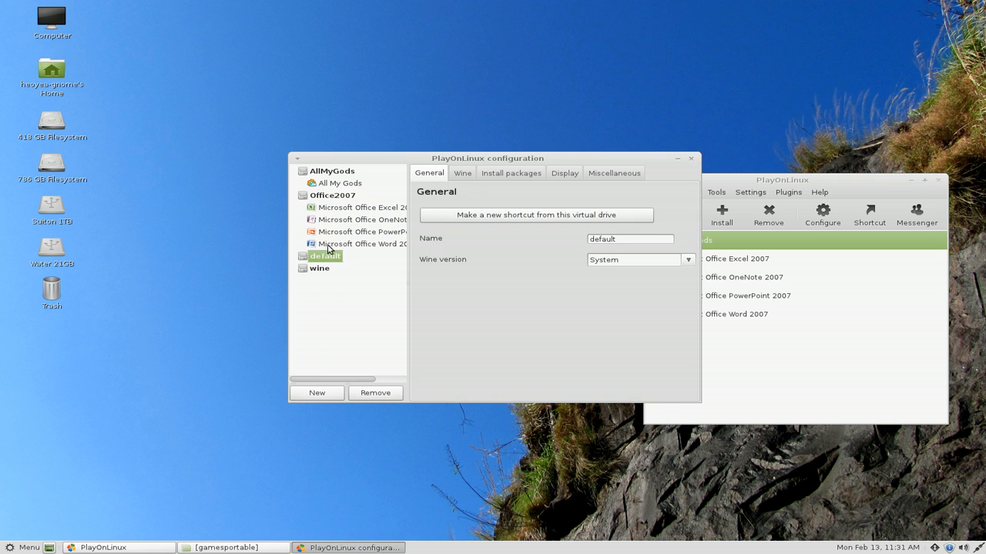
pyautogui.click(343, 196)
pyautogui.click(346, 173)
pyautogui.click(341, 195)
pyautogui.click(328, 257)
pyautogui.click(687, 260)
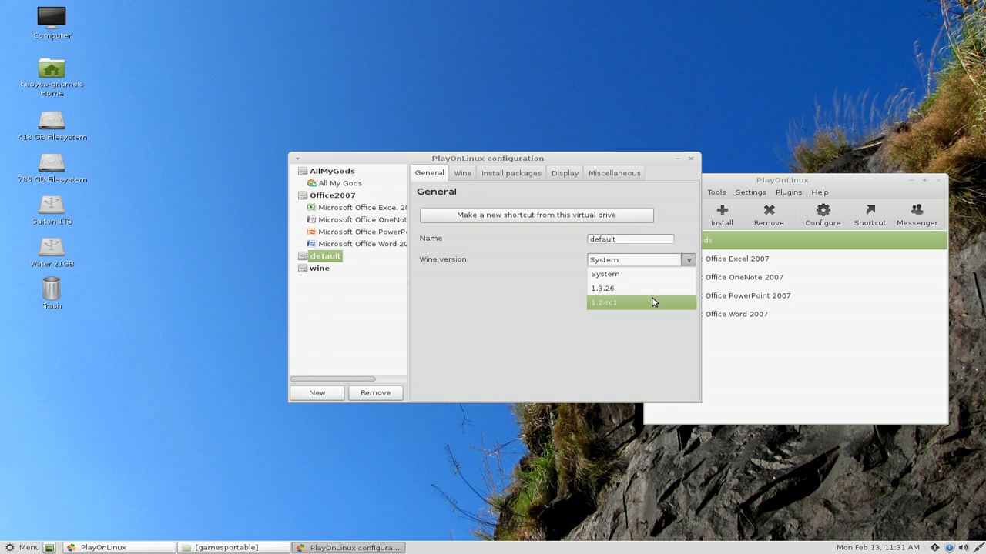
pyautogui.click(561, 305)
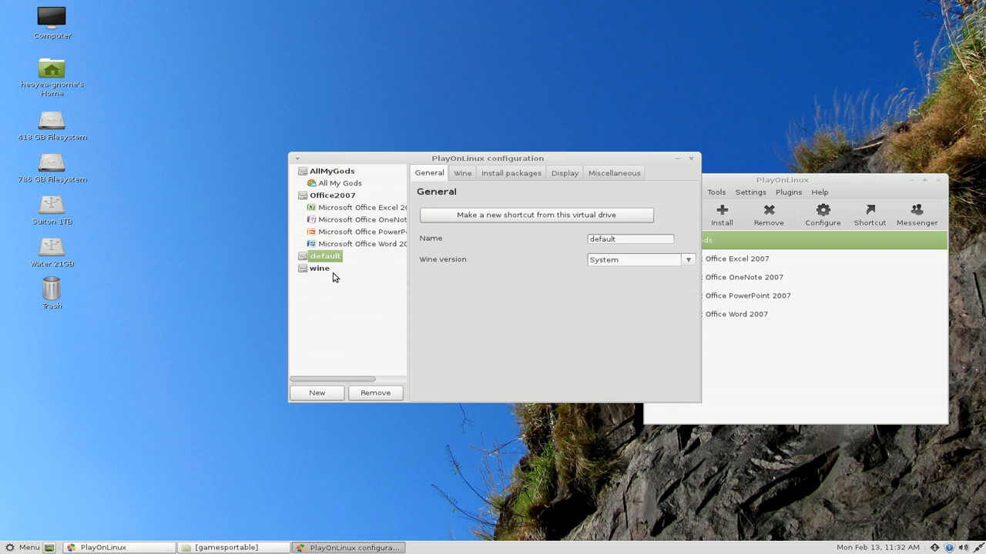
# Create a new virtual drive named PortableStuff.
pyautogui.click(317, 394)
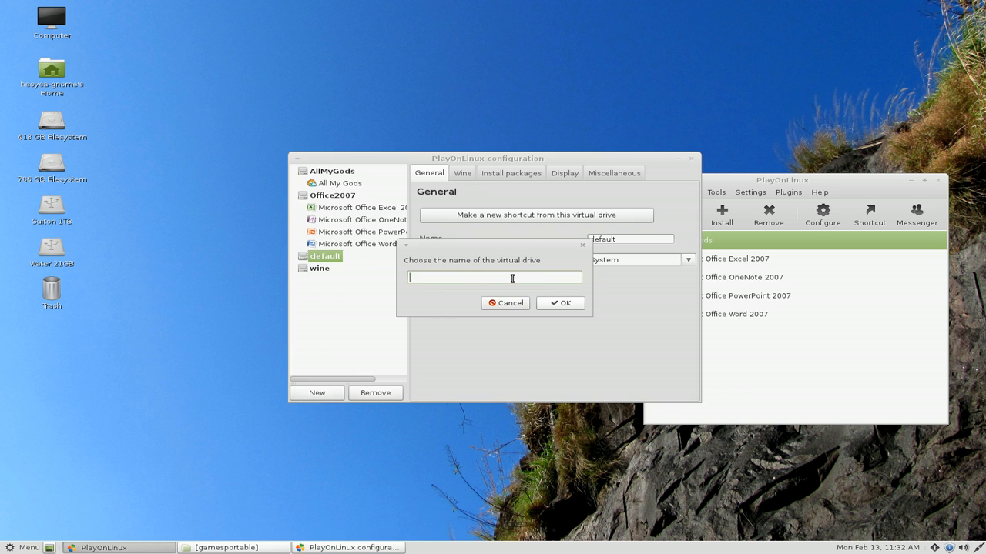
pyautogui.write('Portable Stuff')
pyautogui.click(570, 308)
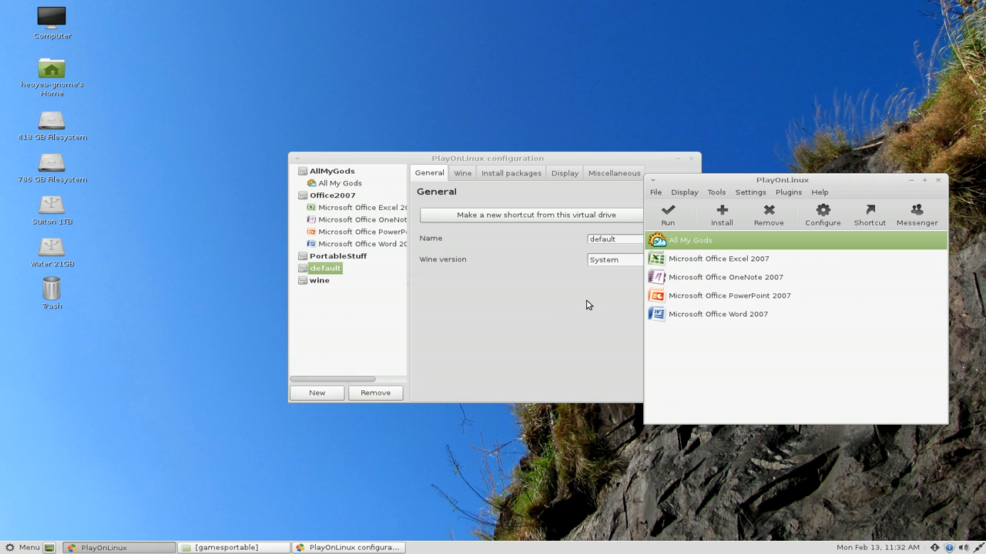
# Select the PortableStuff drive and review its name and available Wine version options.
pyautogui.click(575, 318)
pyautogui.moveTo(590, 161); pyautogui.dragTo(493, 162)
pyautogui.click(300, 258)
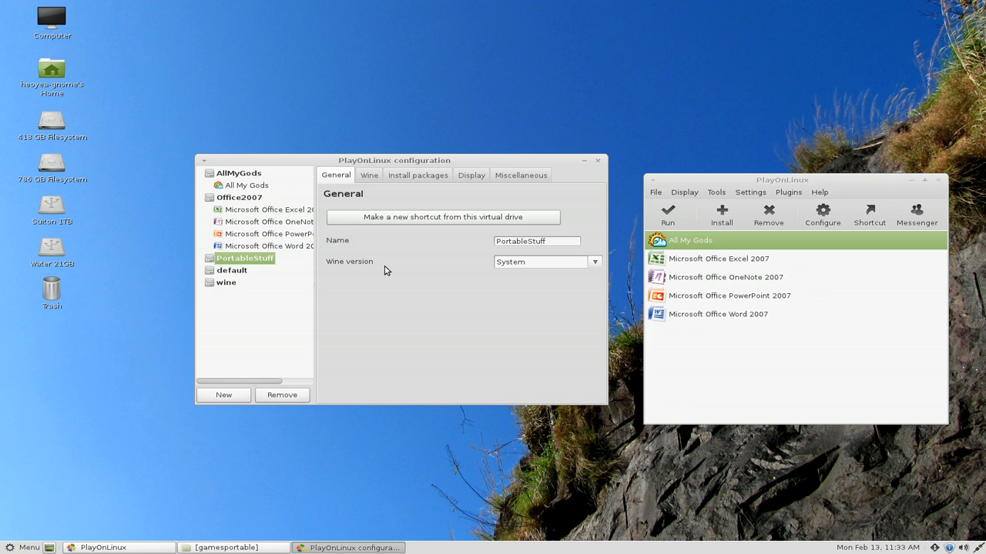
pyautogui.moveTo(512, 241); pyautogui.dragTo(612, 241)
pyautogui.click(593, 262)
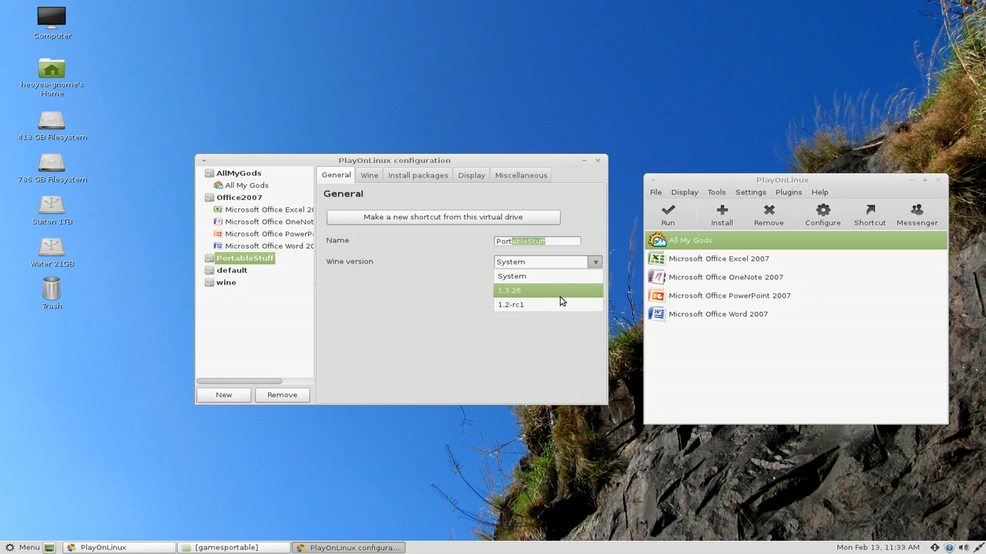
pyautogui.click(425, 328)
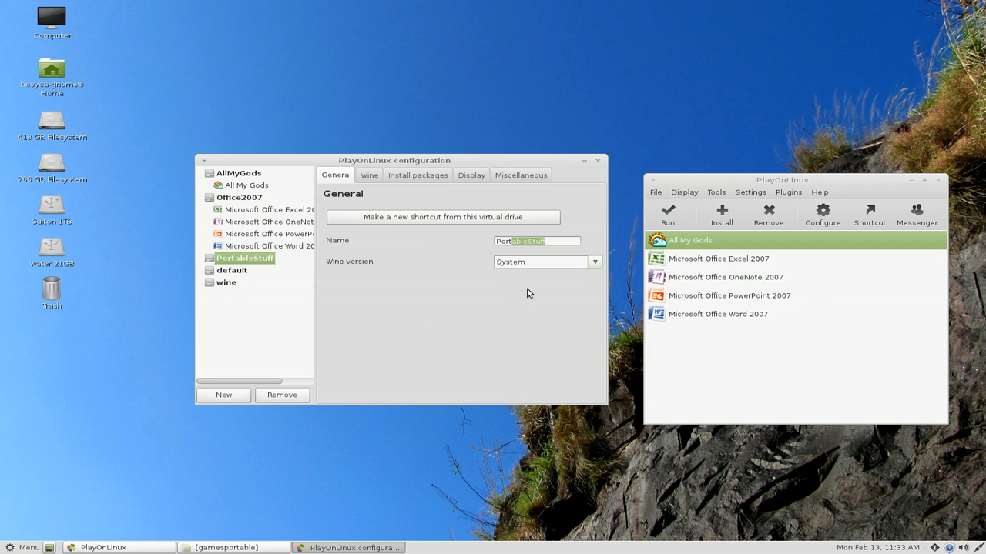
# Browse the available Wine versions in the Wine versions manager and close it.
pyautogui.click(717, 192)
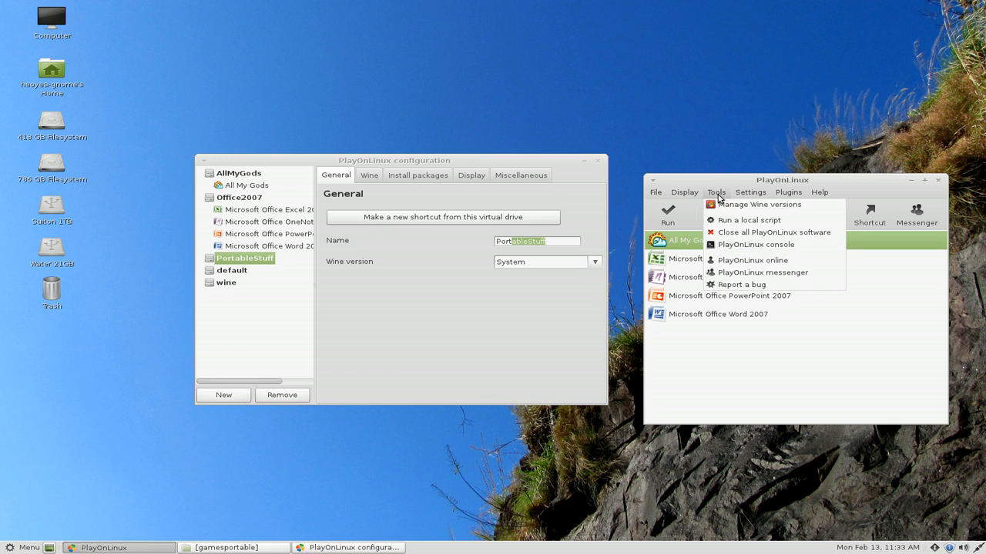
pyautogui.click(721, 206)
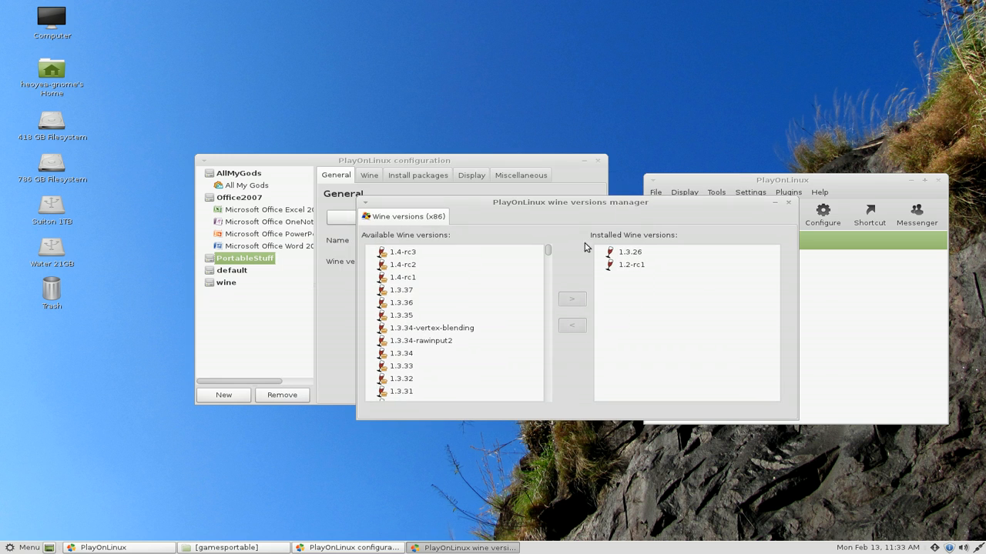
pyautogui.click(406, 316)
pyautogui.scroll(-5, 408, 318)
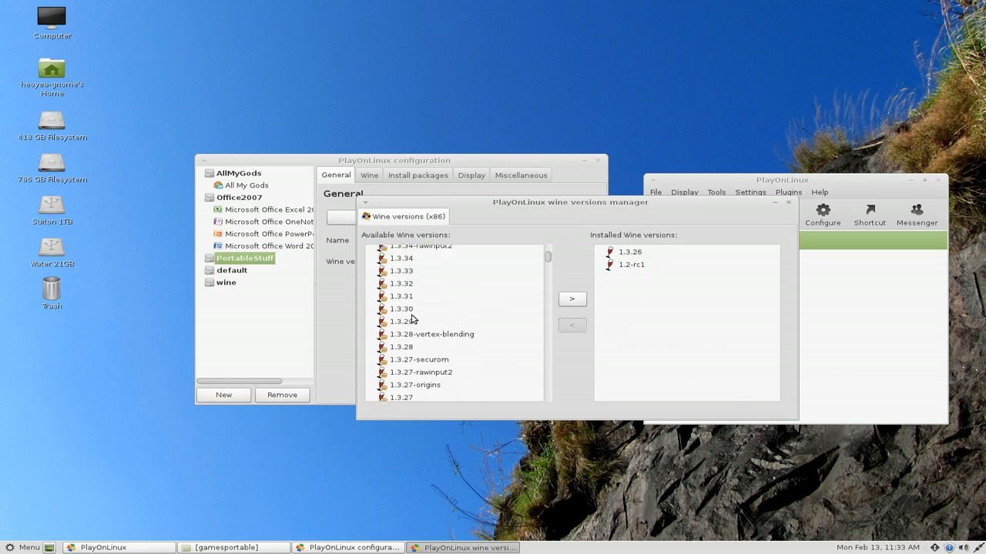
pyautogui.scroll(-2, 412, 318)
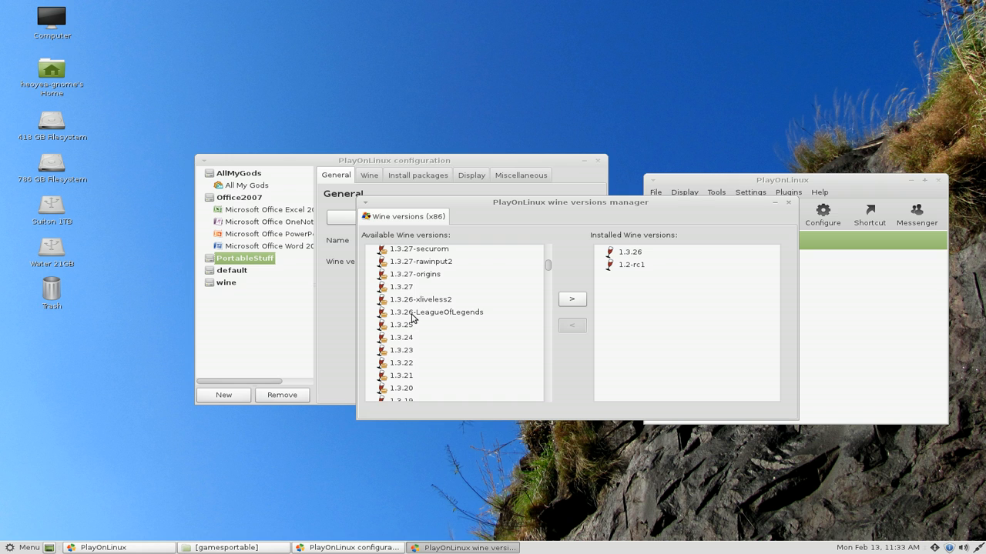
pyautogui.click(412, 314)
pyautogui.click(406, 338)
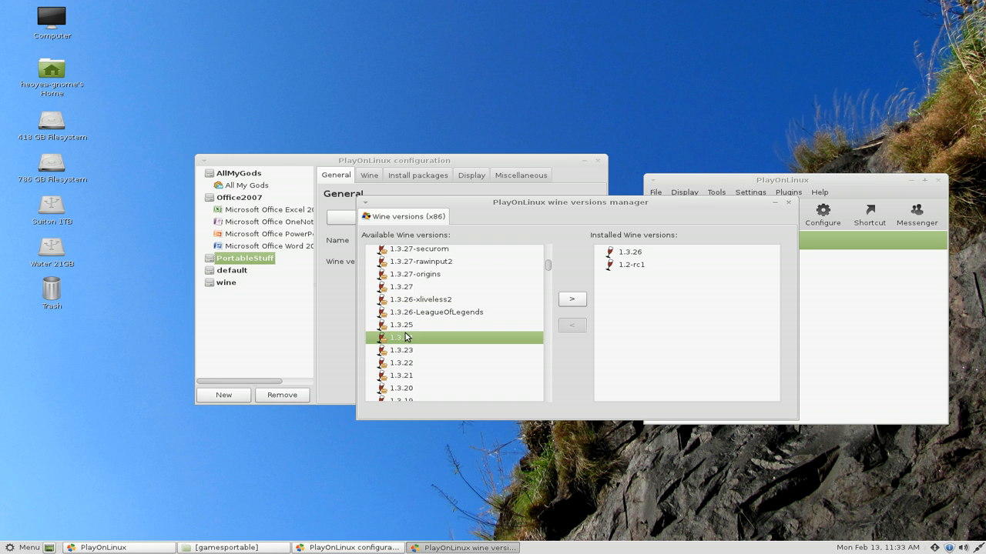
pyautogui.click(420, 313)
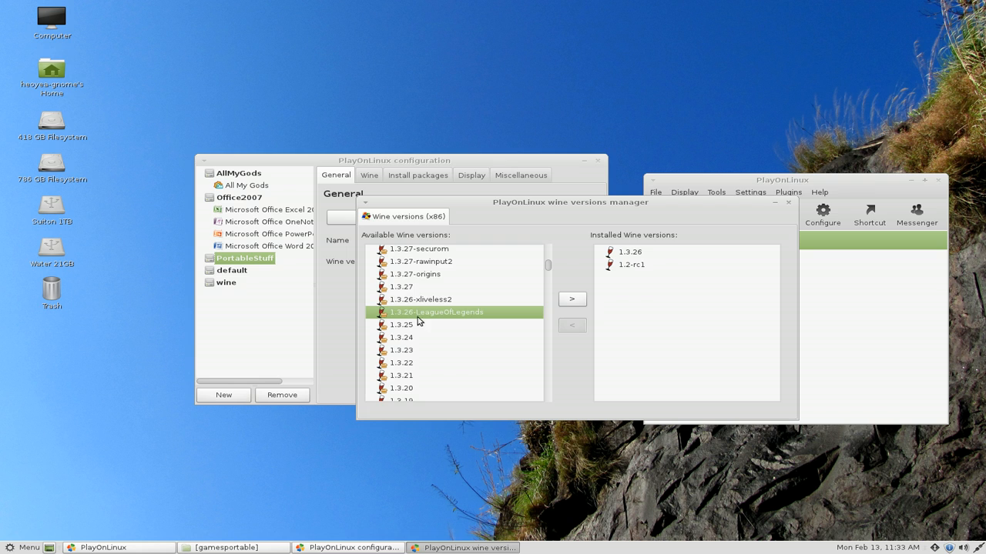
pyautogui.click(423, 301)
pyautogui.click(424, 275)
pyautogui.click(401, 326)
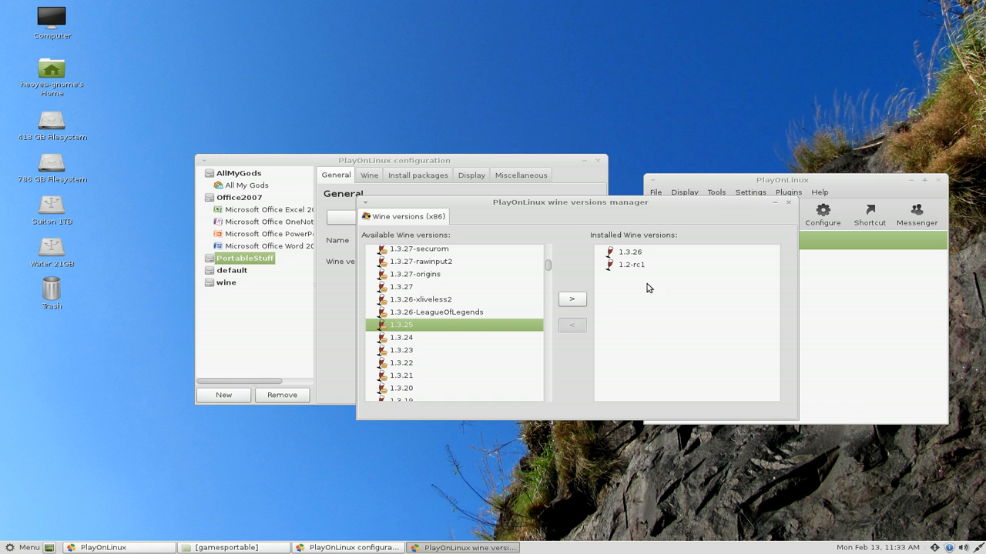
pyautogui.click(788, 202)
# Open the PortableStuff virtual drive's directory from its miscellaneous settings.
pyautogui.click(594, 262)
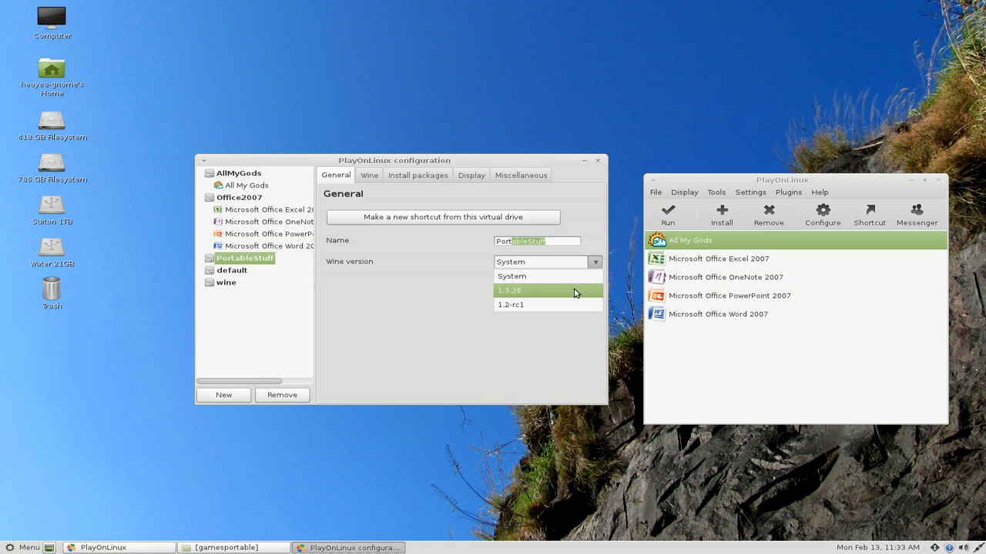
pyautogui.click(547, 331)
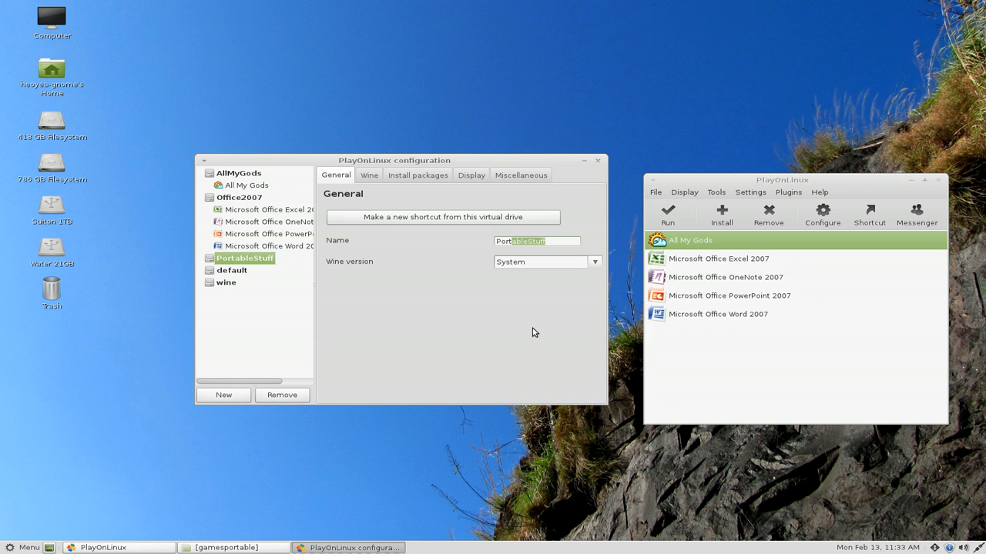
pyautogui.click(518, 178)
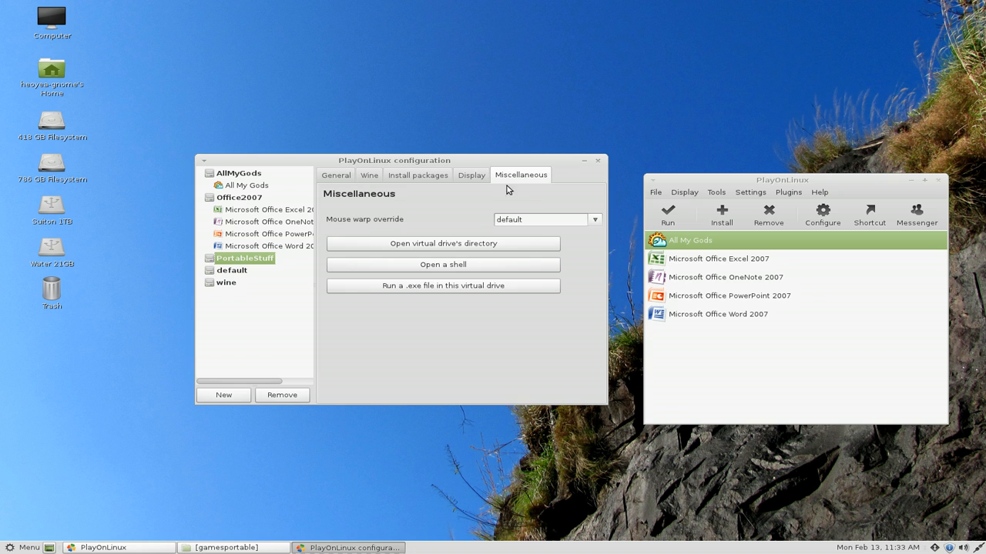
pyautogui.click(472, 247)
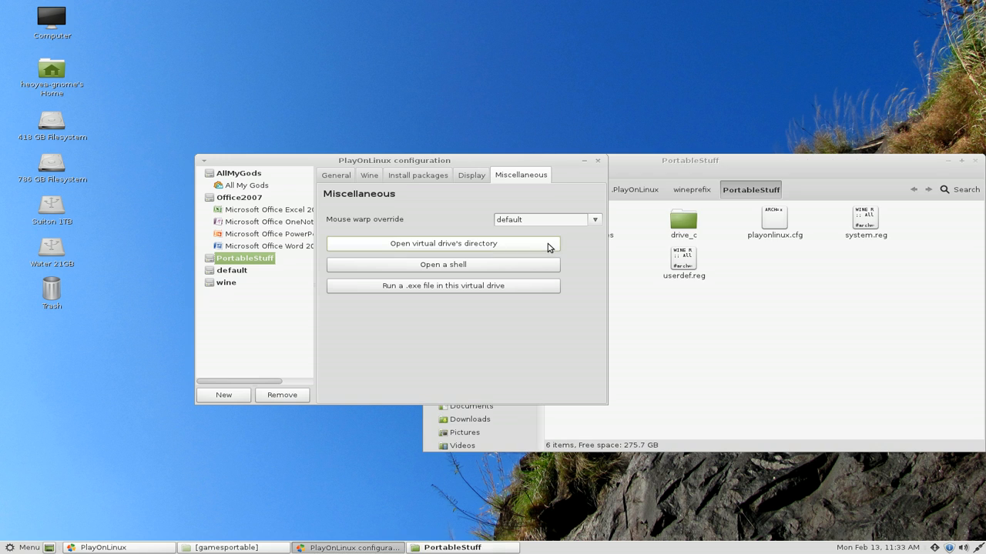
# Navigate into the drive's drive_c and Program Files folders, and switch to the gamesportable folder window.
pyautogui.click(727, 337)
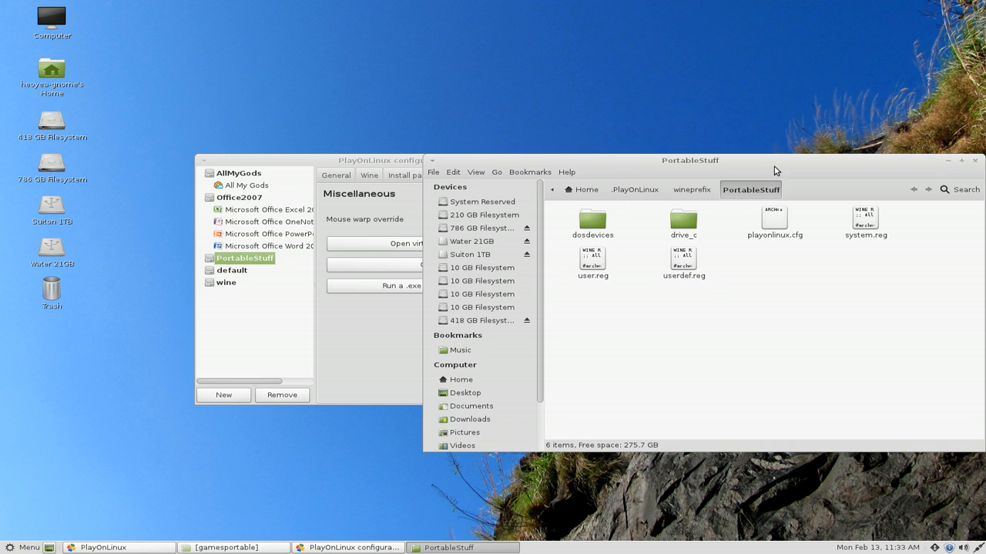
pyautogui.moveTo(773, 164); pyautogui.dragTo(745, 183)
pyautogui.doubleClick(654, 250)
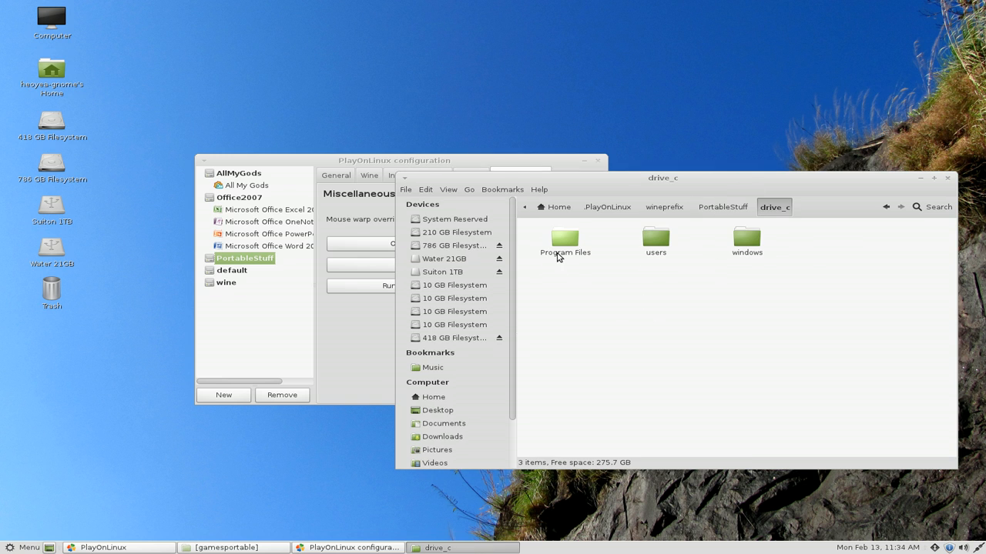
pyautogui.doubleClick(561, 243)
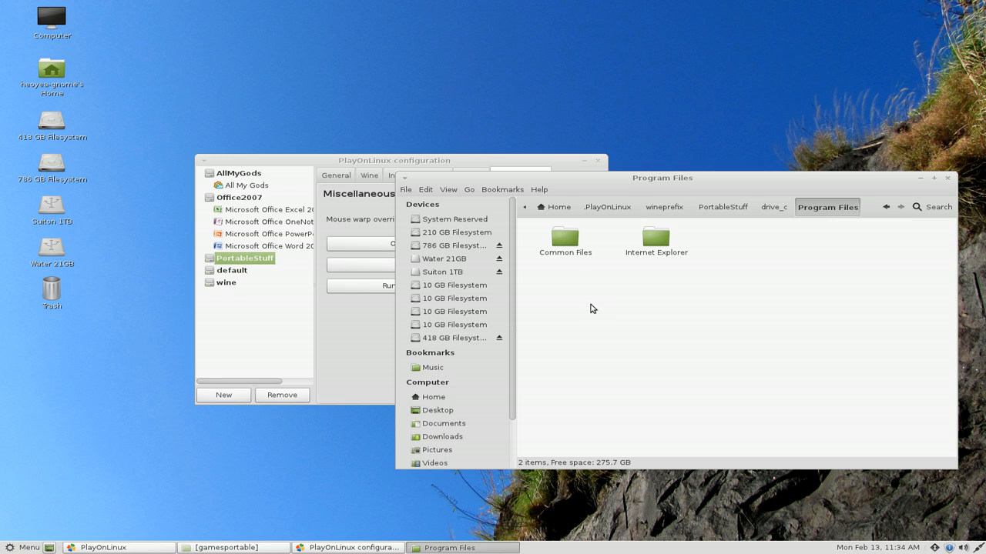
pyautogui.click(220, 548)
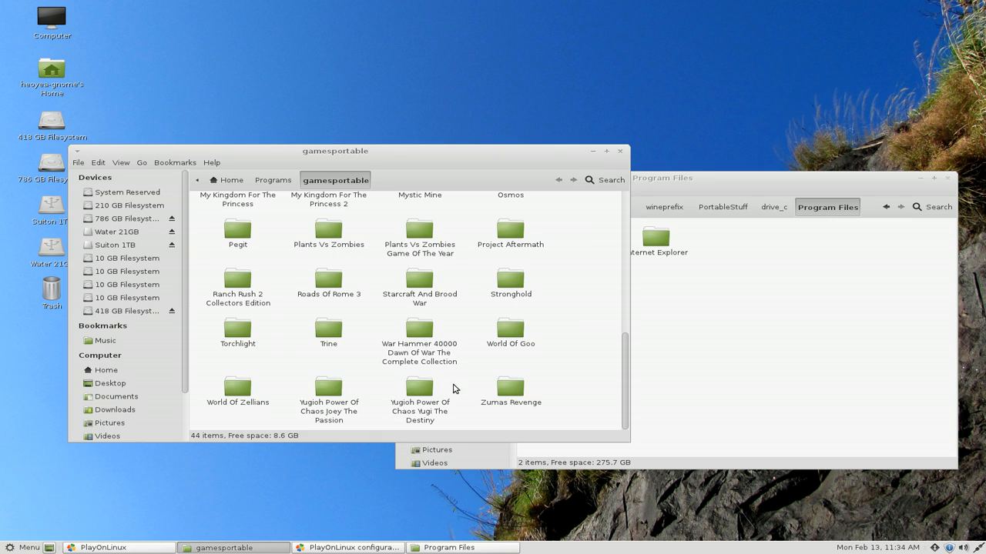
# Copy the Roads Of Rome 3 folder from gamesportable into the drive's Program Files folder.
pyautogui.moveTo(533, 165); pyautogui.dragTo(514, 157)
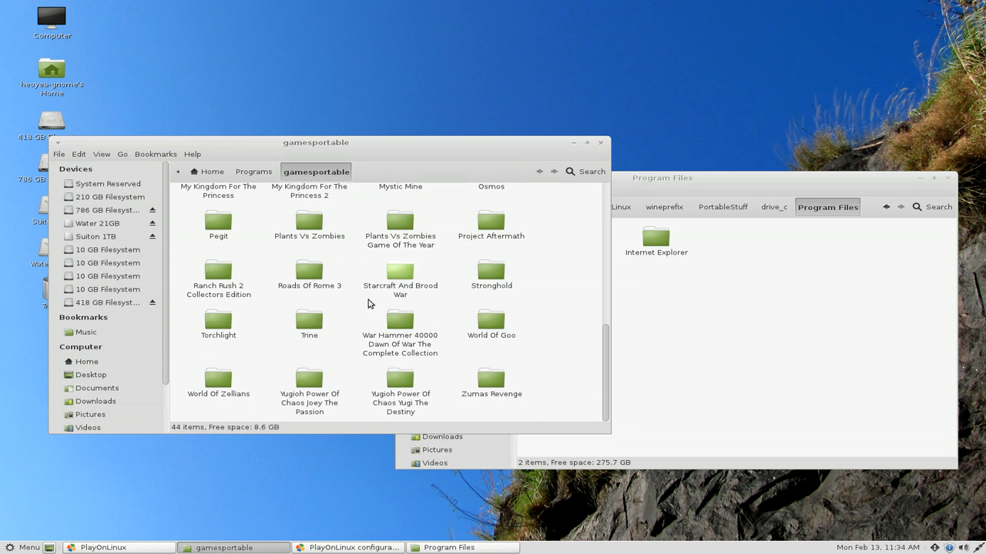
pyautogui.click(314, 291)
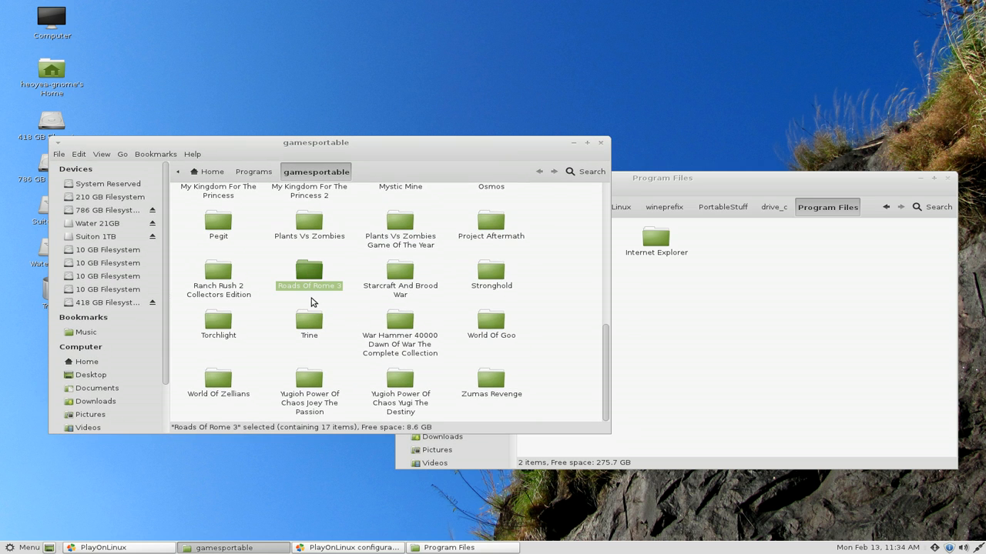
pyautogui.click(335, 277)
pyautogui.moveTo(311, 280); pyautogui.dragTo(766, 272)
pyautogui.click(759, 296)
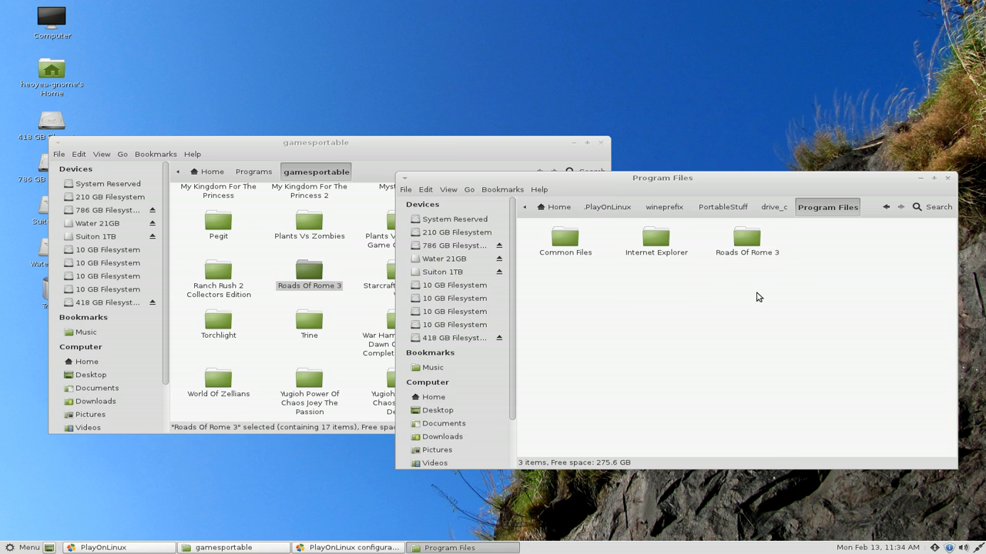
# Make a shortcut named Roads of Rome 3 for RoadsOfRome3.exe from the PortableStuff drive, declining any further shortcut.
pyautogui.click(338, 276)
pyautogui.click(573, 143)
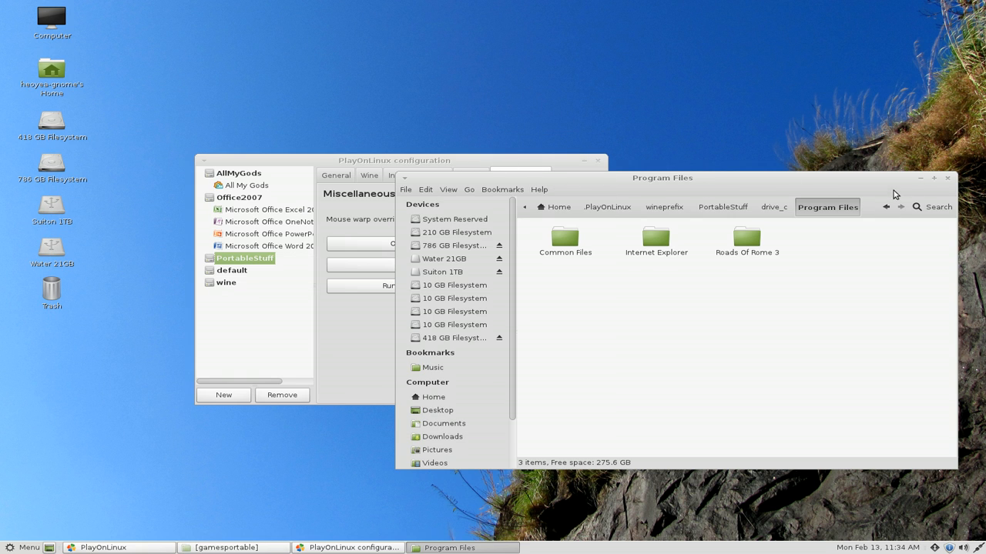
pyautogui.click(920, 180)
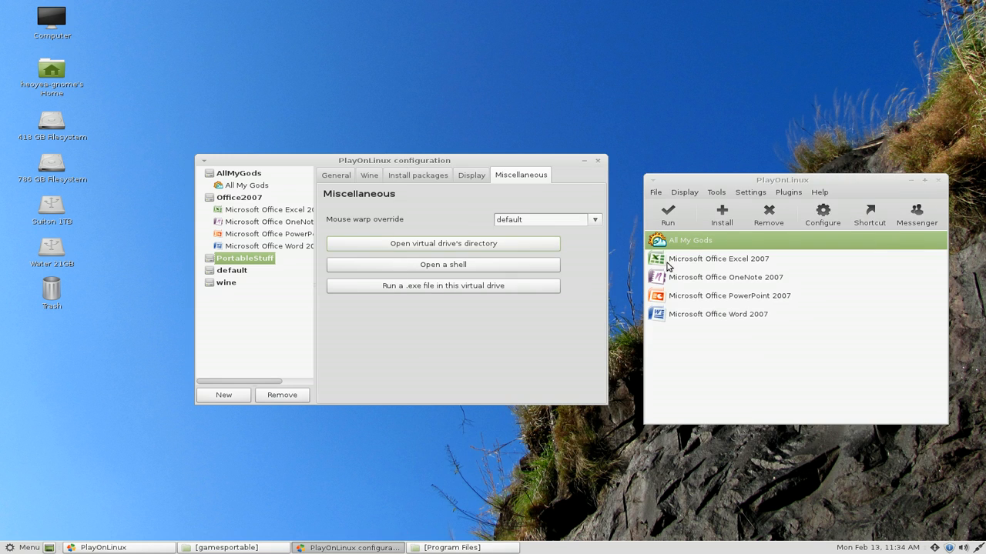
pyautogui.click(336, 176)
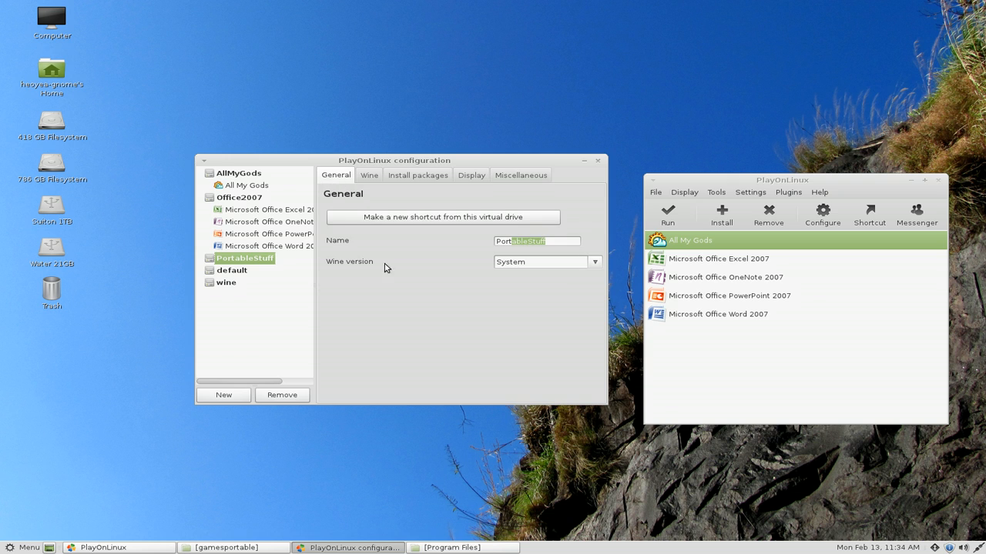
pyautogui.click(407, 220)
pyautogui.click(414, 276)
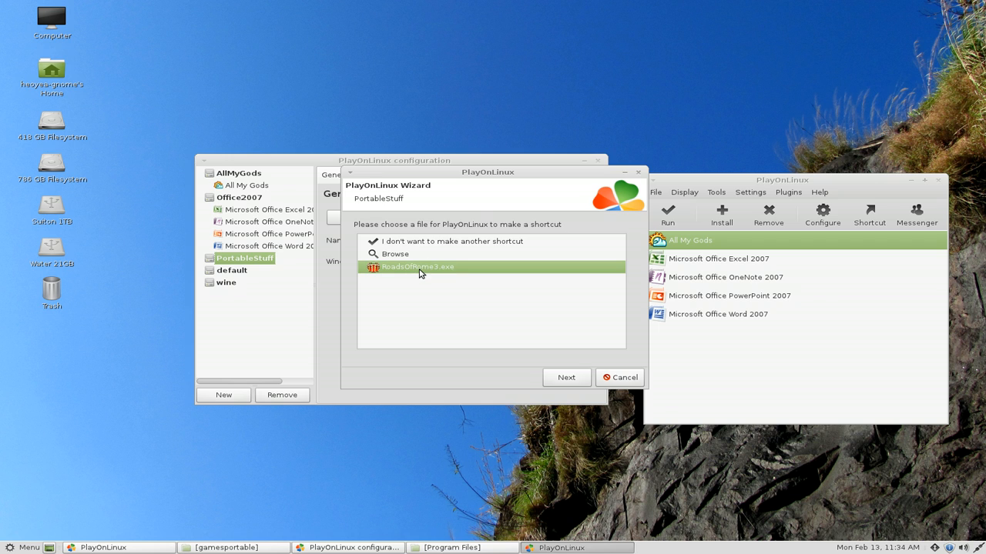
pyautogui.click(568, 379)
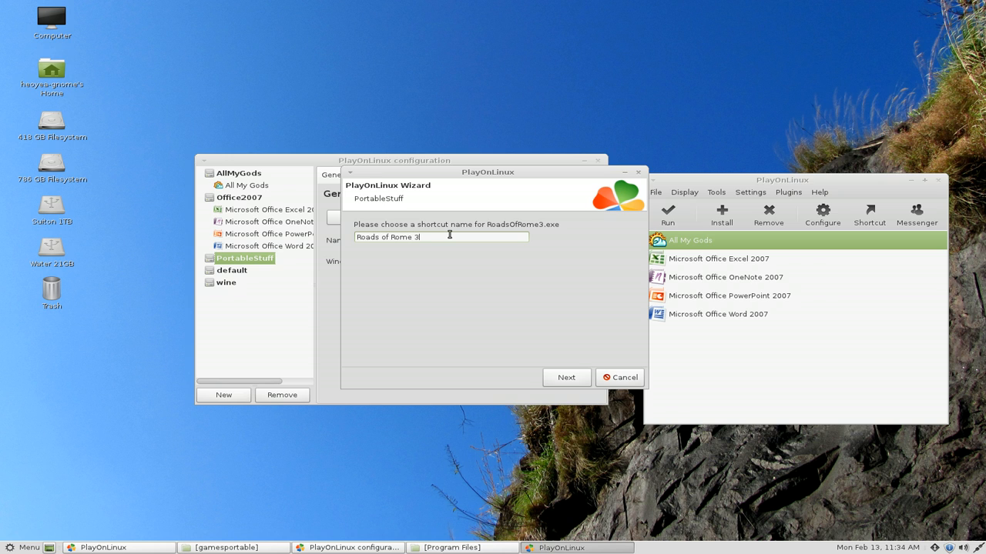
pyautogui.click(561, 379)
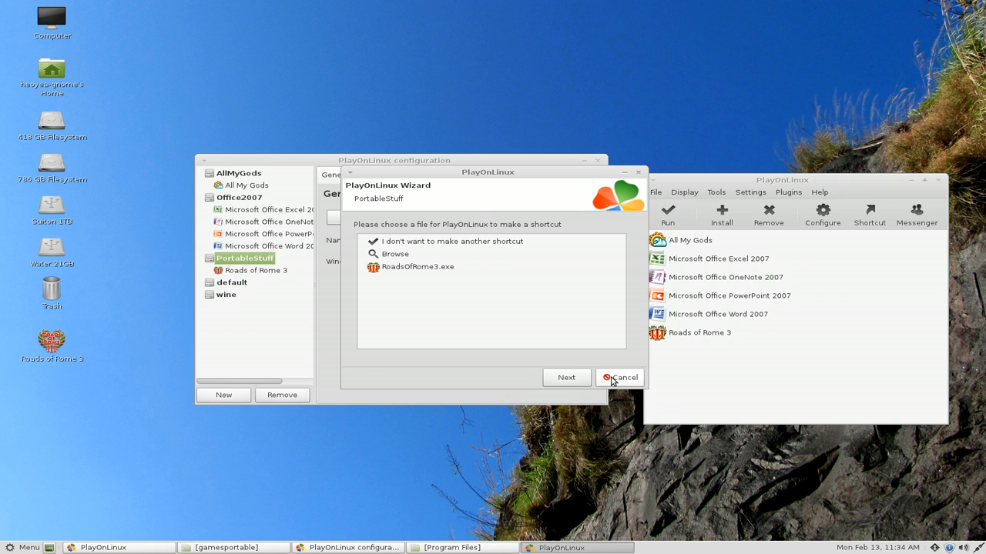
pyautogui.click(442, 243)
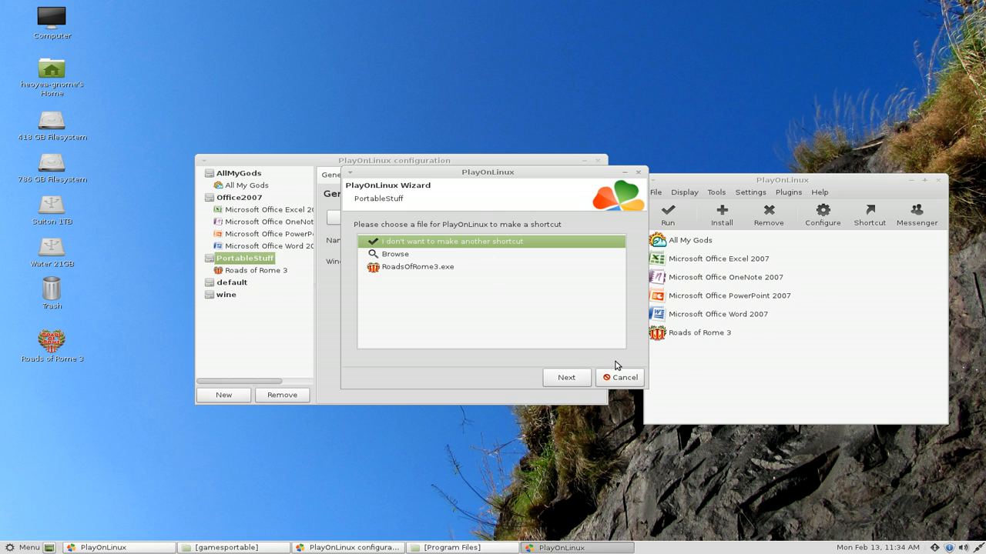
pyautogui.click(573, 378)
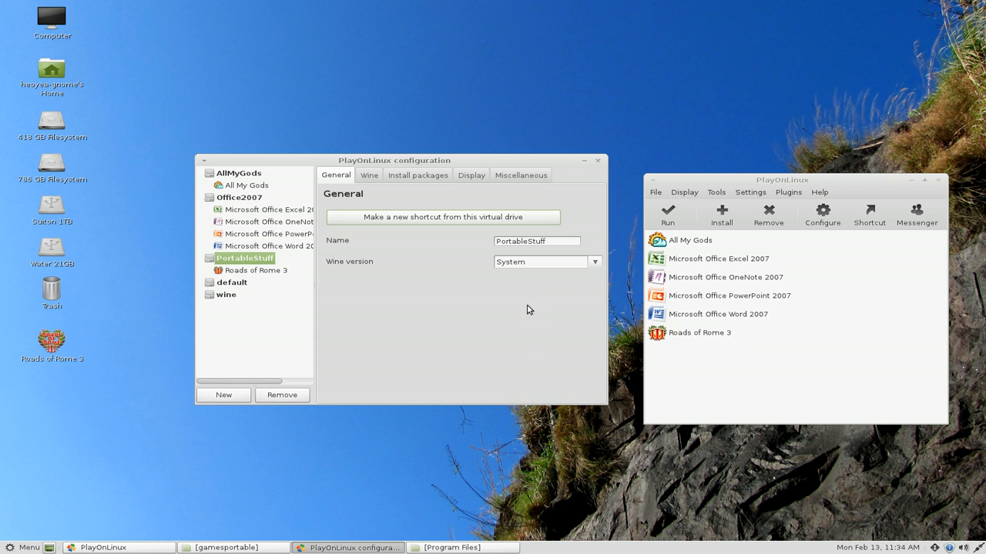
# Delete the Roads of Rome 3 shortcut icon from the desktop.
pyautogui.moveTo(110, 395); pyautogui.dragTo(2, 335)
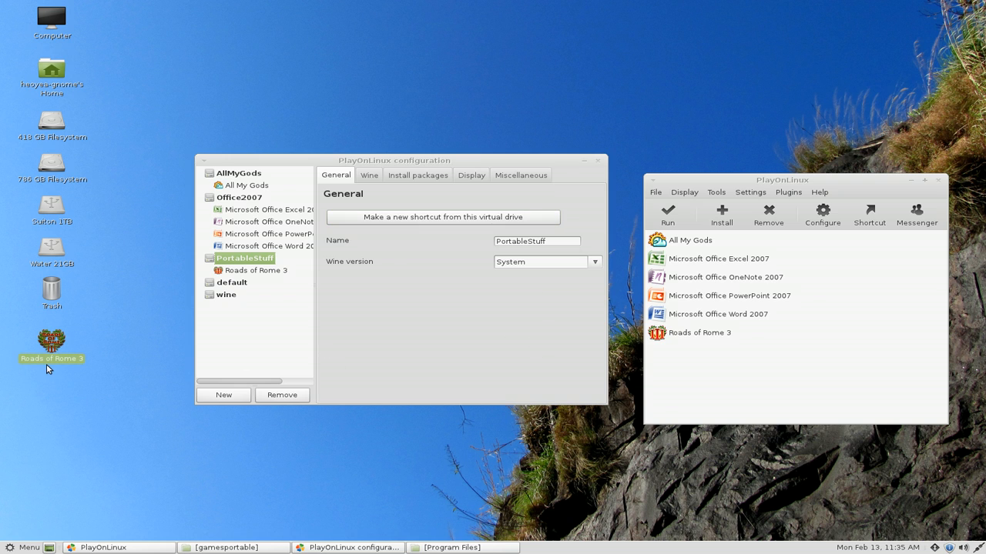
pyautogui.click(61, 387)
pyautogui.click(685, 337)
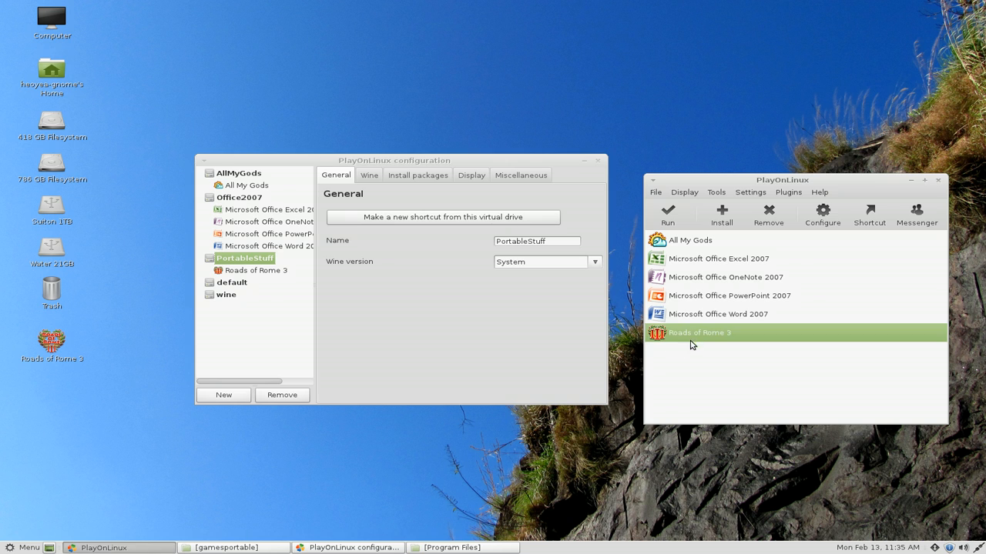
pyautogui.click(34, 358)
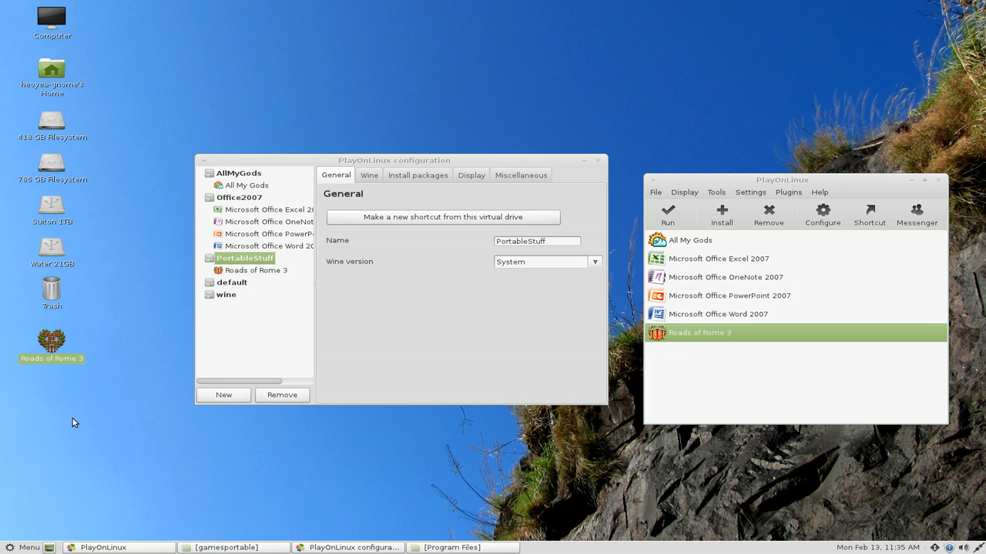
pyautogui.press('Delete')
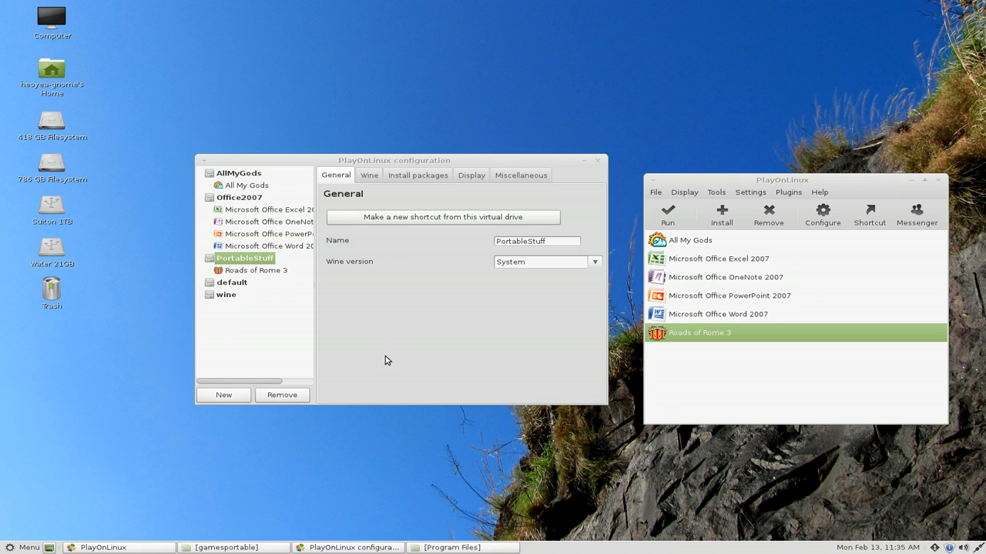
# Browse the list of installable packages for the PortableStuff virtual drive.
pyautogui.click(409, 354)
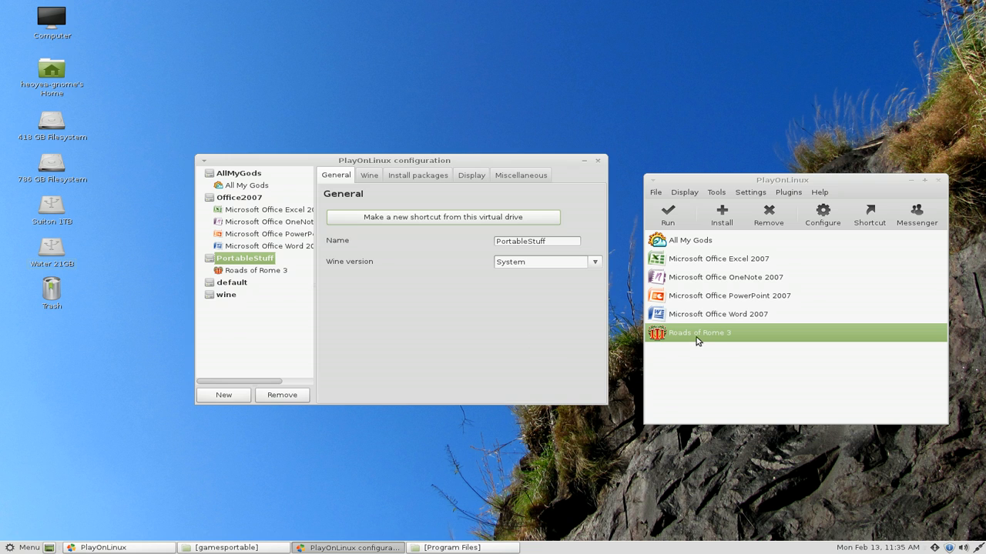
pyautogui.click(809, 351)
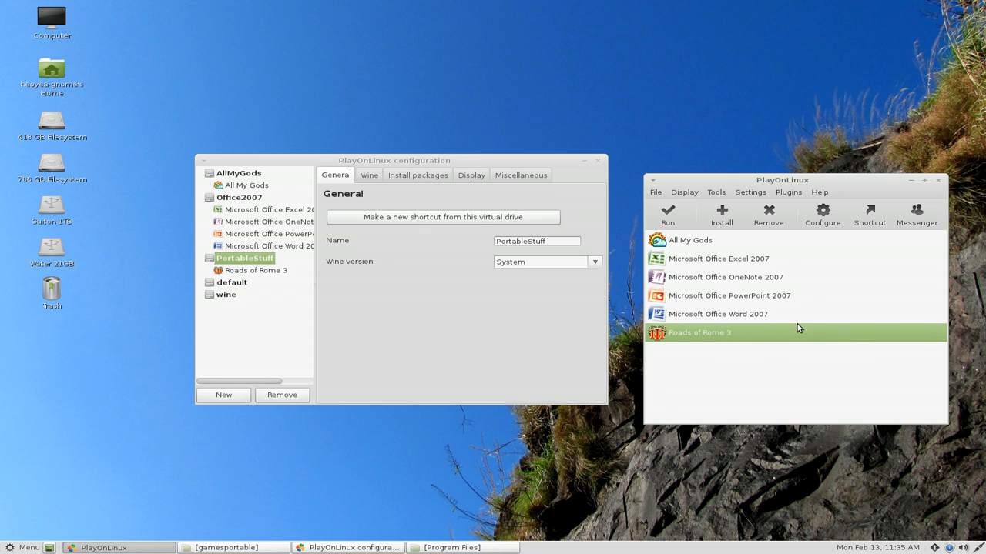
pyautogui.click(509, 339)
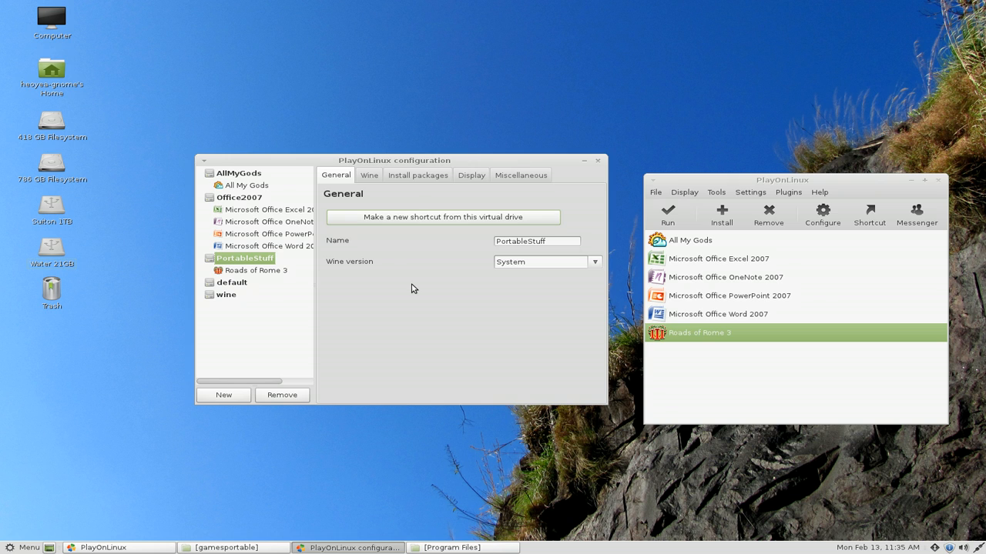
pyautogui.click(373, 178)
pyautogui.click(398, 178)
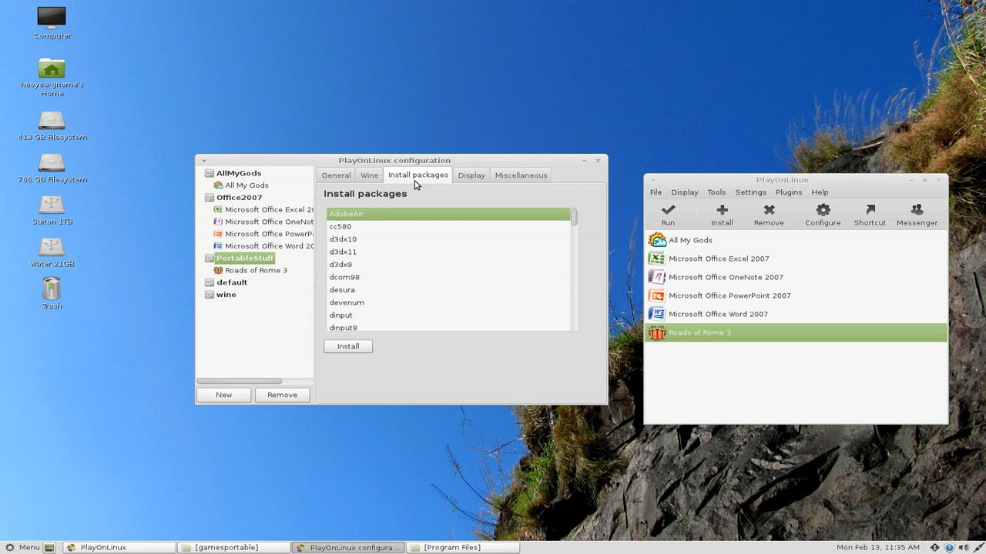
pyautogui.click(383, 254)
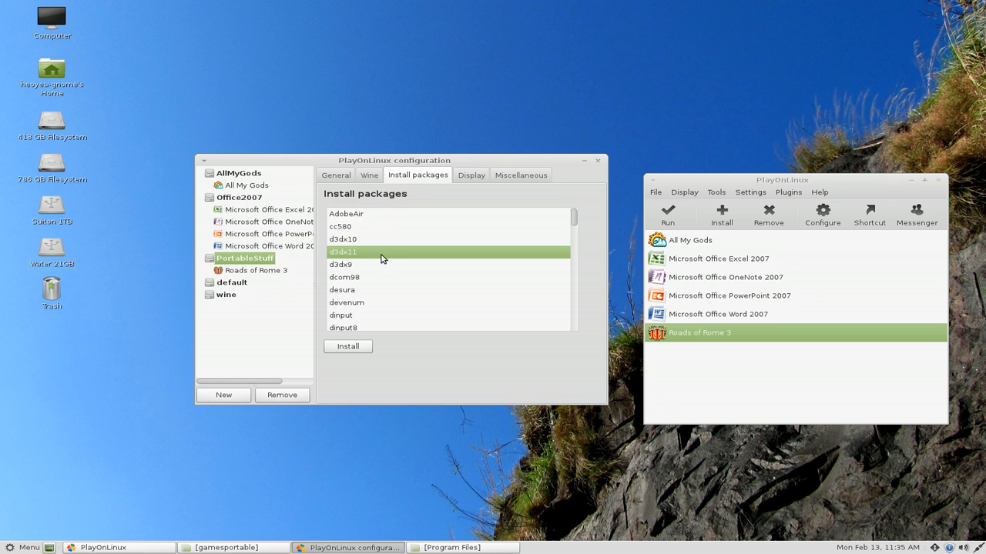
pyautogui.click(381, 276)
pyautogui.scroll(-2, 389, 288)
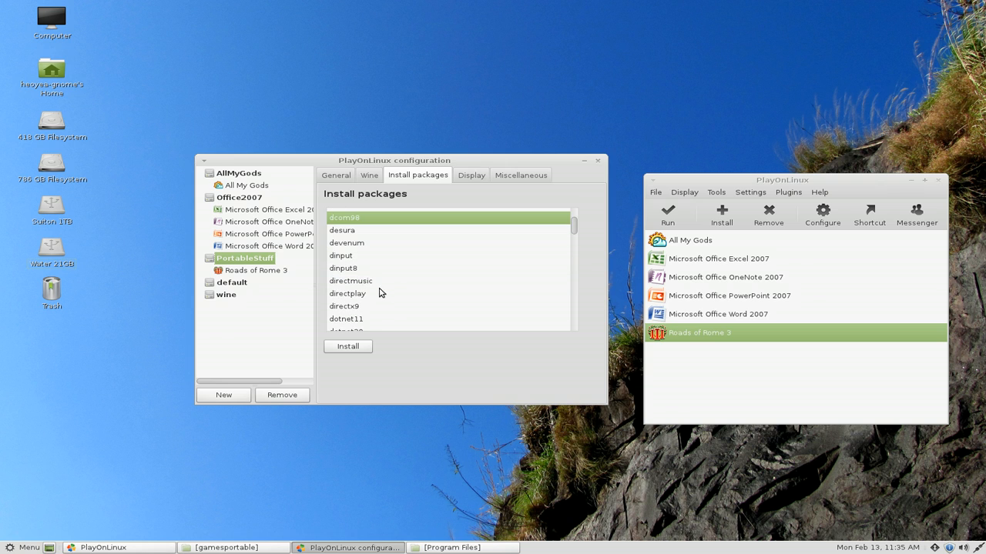
pyautogui.click(377, 293)
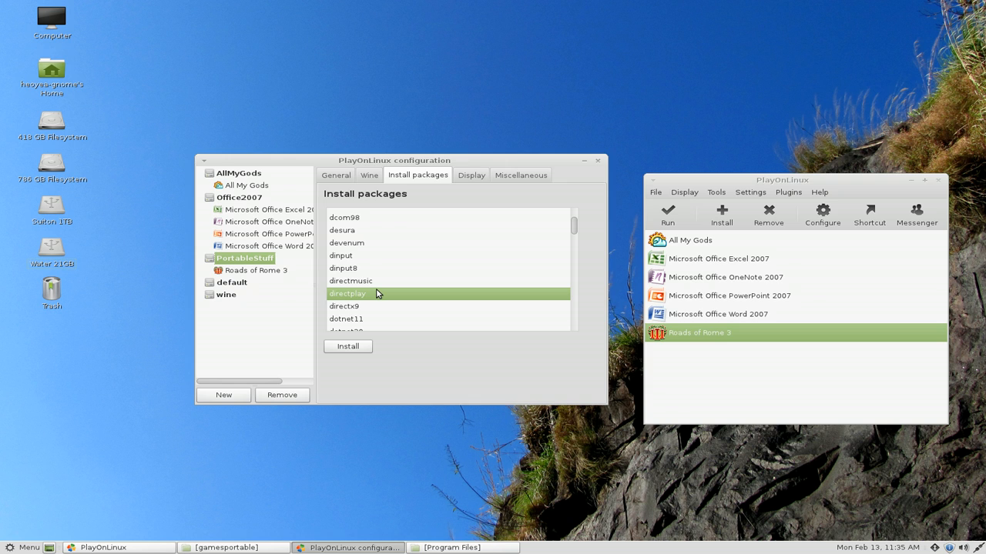
pyautogui.click(376, 306)
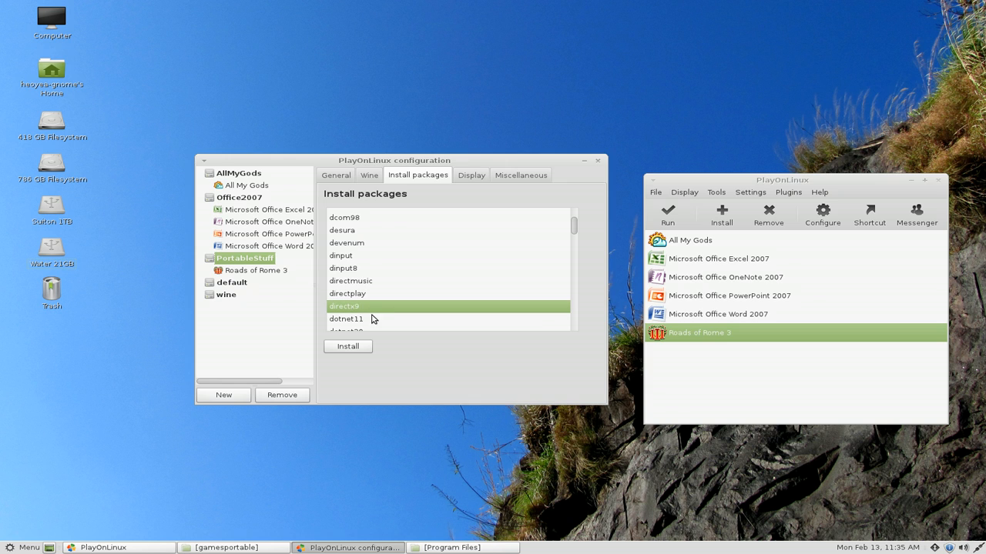
pyautogui.click(374, 319)
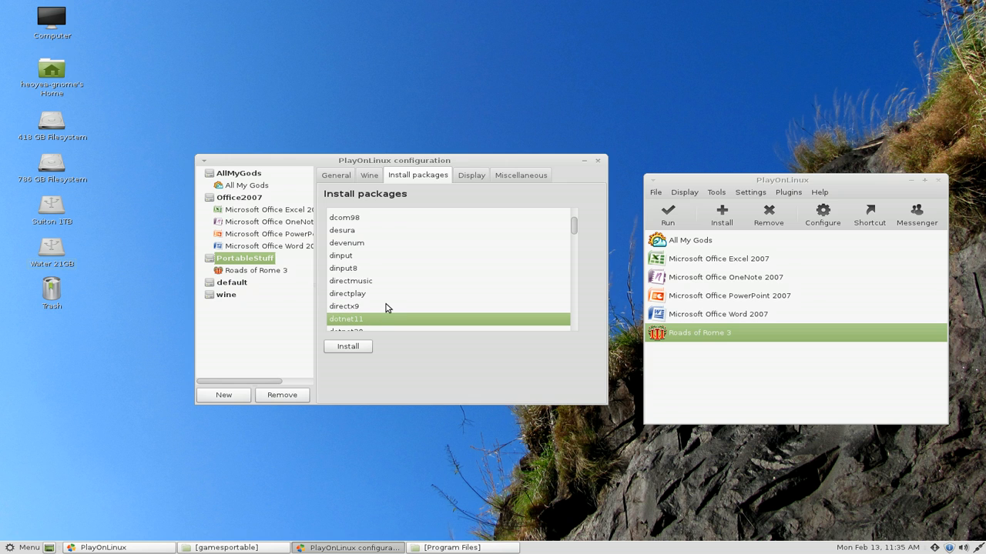
pyautogui.scroll(-3, 386, 308)
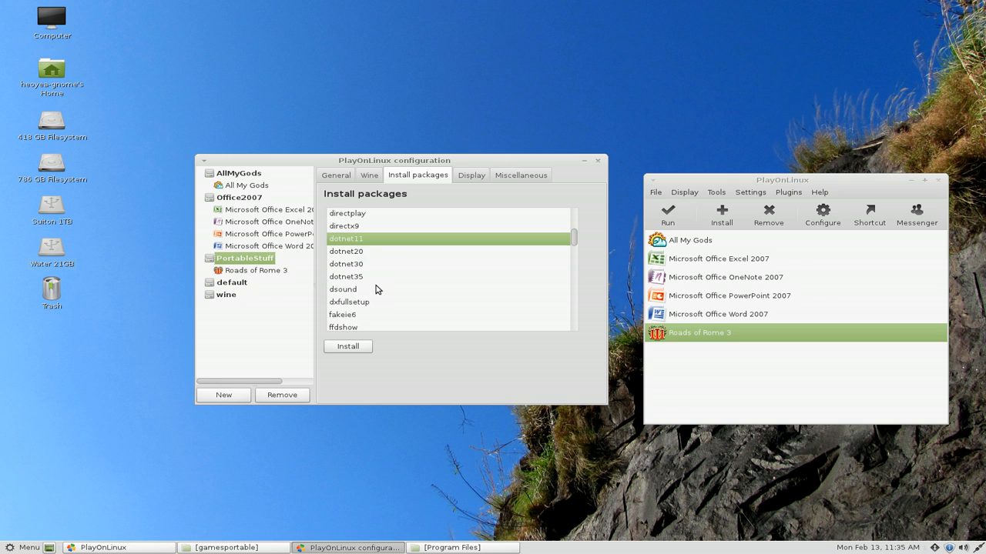
pyautogui.scroll(2, 377, 289)
pyautogui.click(378, 259)
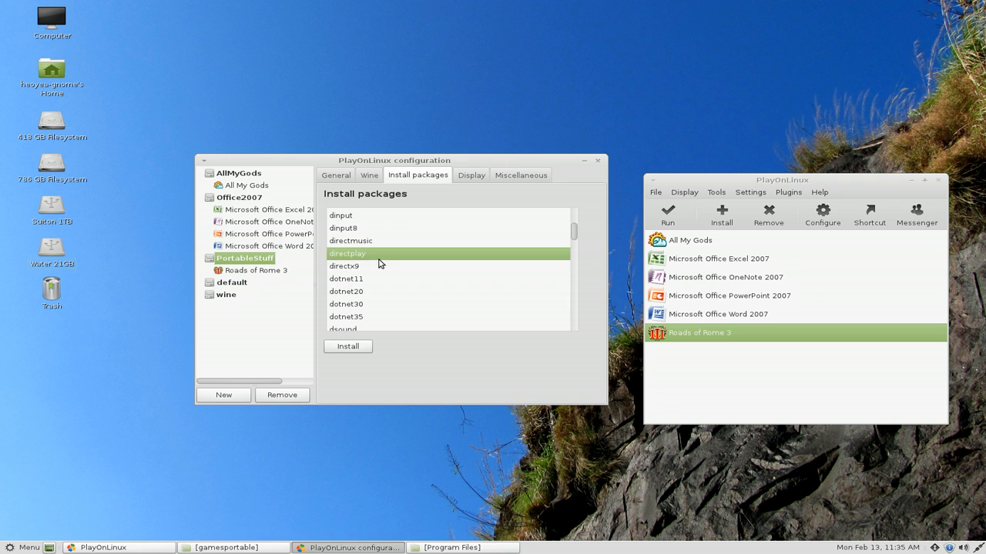
pyautogui.click(375, 269)
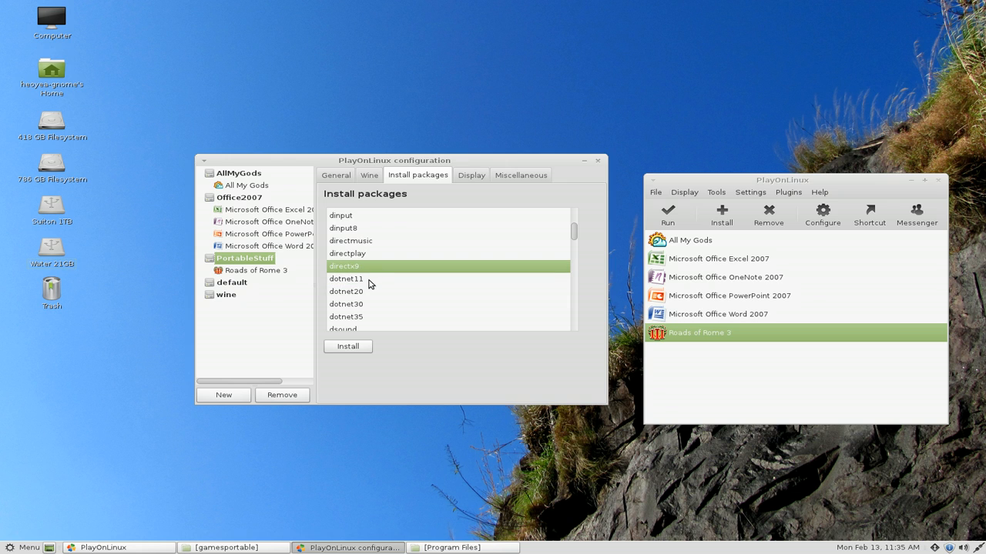
pyautogui.click(375, 282)
pyautogui.click(375, 269)
pyautogui.scroll(-1, 371, 285)
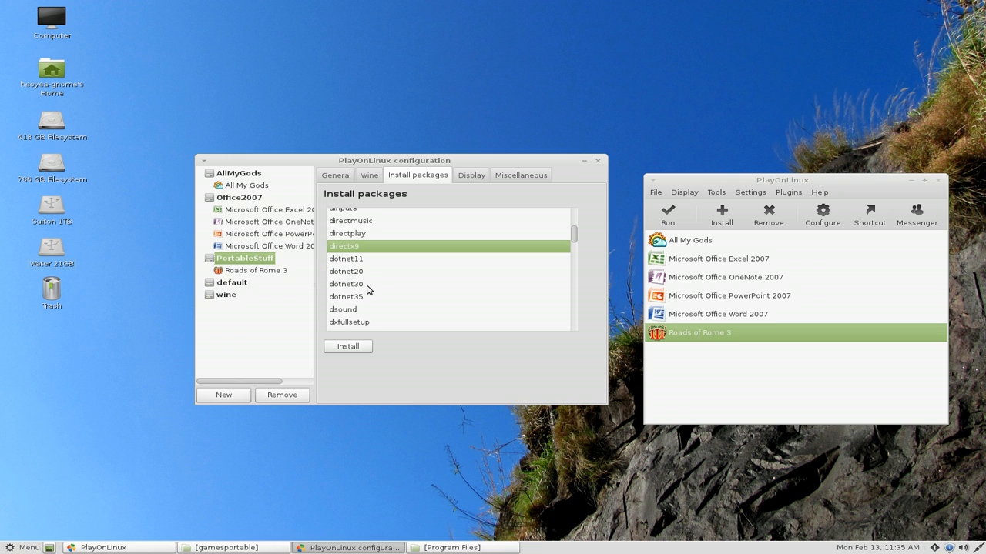
pyautogui.scroll(-4, 366, 289)
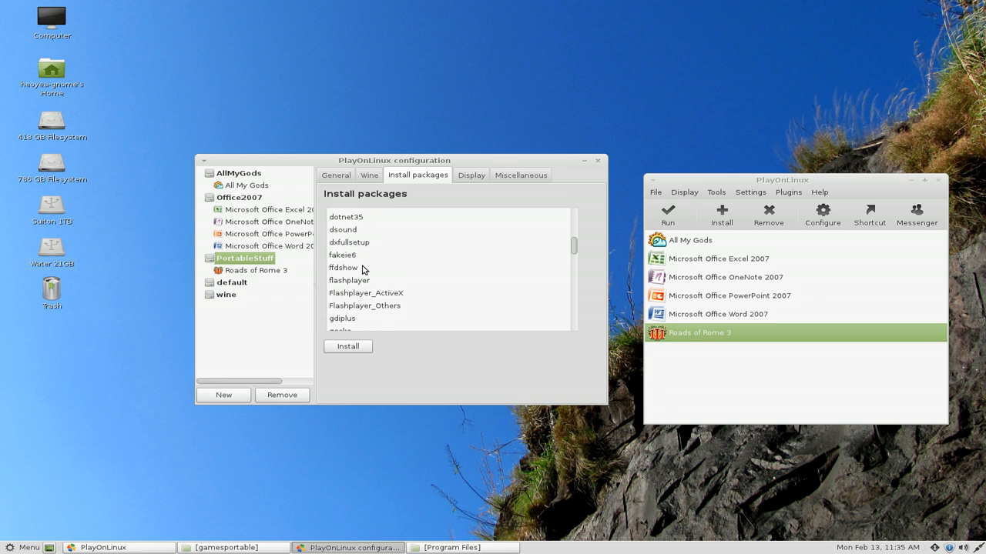
pyautogui.click(355, 257)
pyautogui.scroll(3, 374, 269)
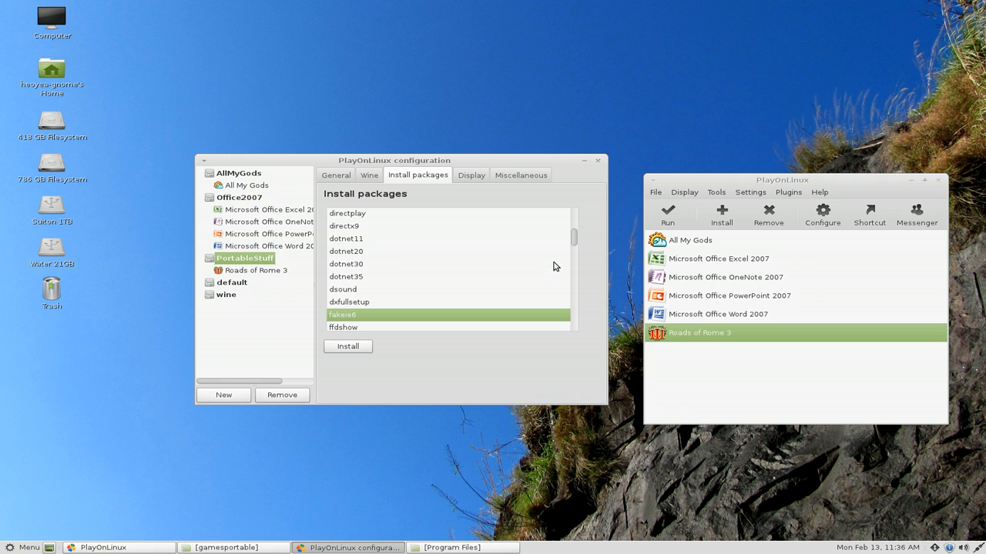
pyautogui.click(390, 241)
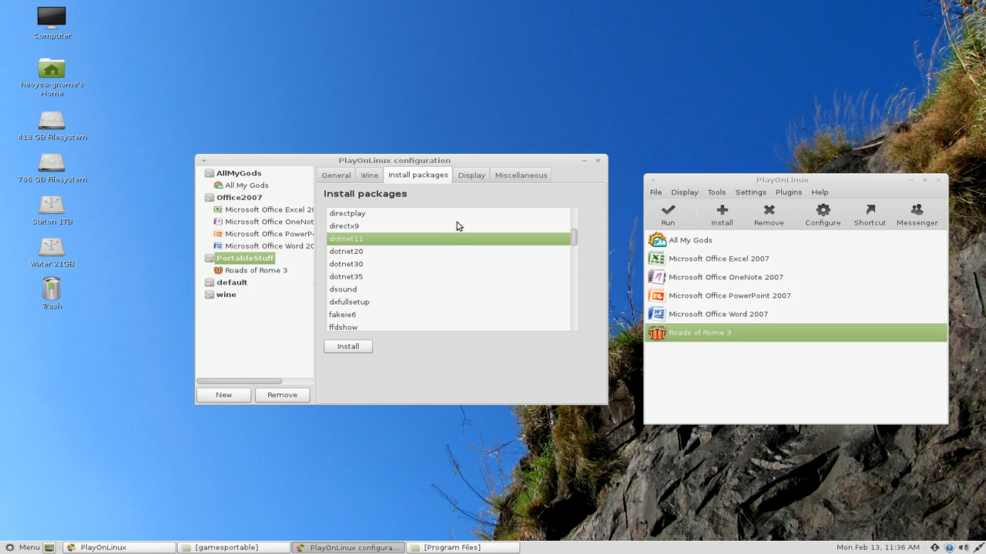
# Open a shell for the PortableStuff drive and run winetricks on its default wineprefix.
pyautogui.click(524, 177)
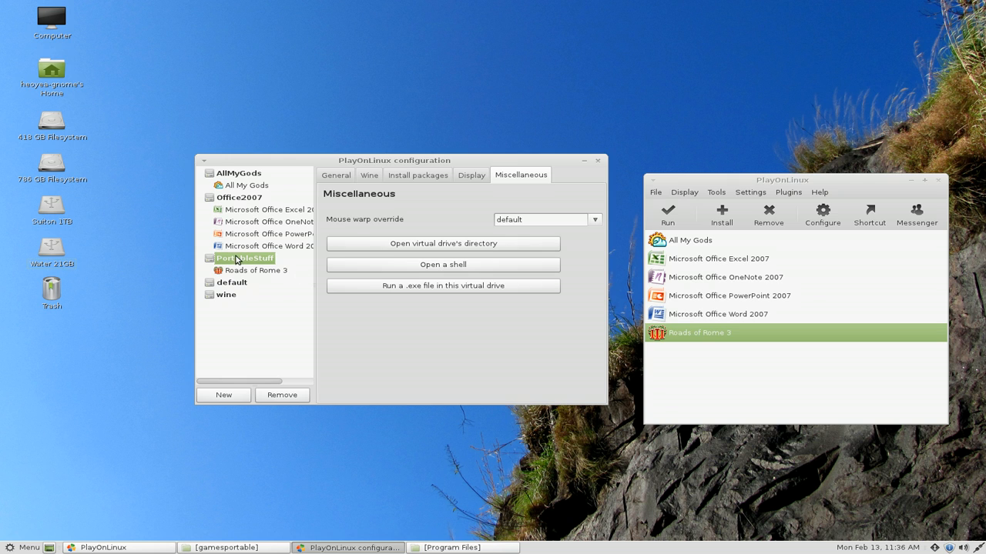
pyautogui.click(378, 263)
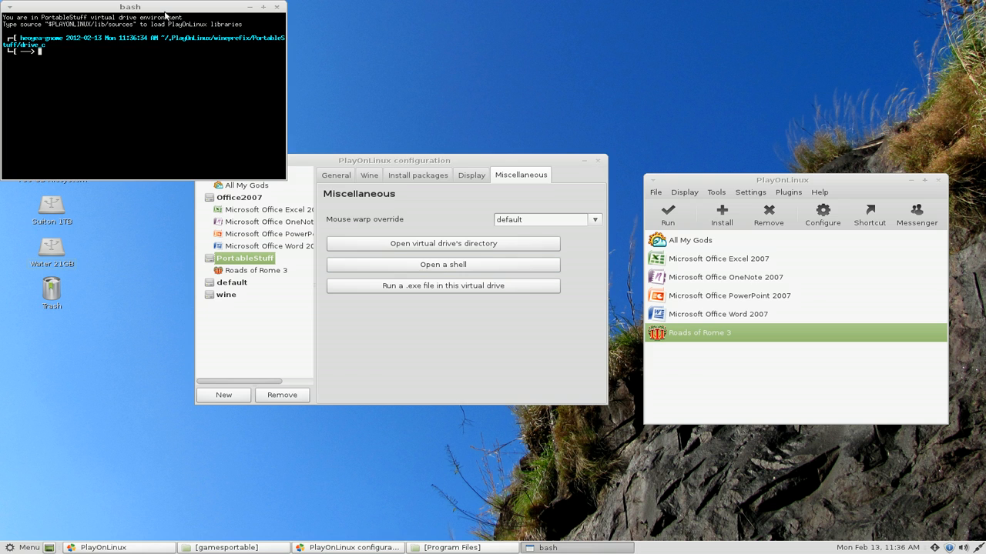
pyautogui.moveTo(165, 15); pyautogui.dragTo(657, 87)
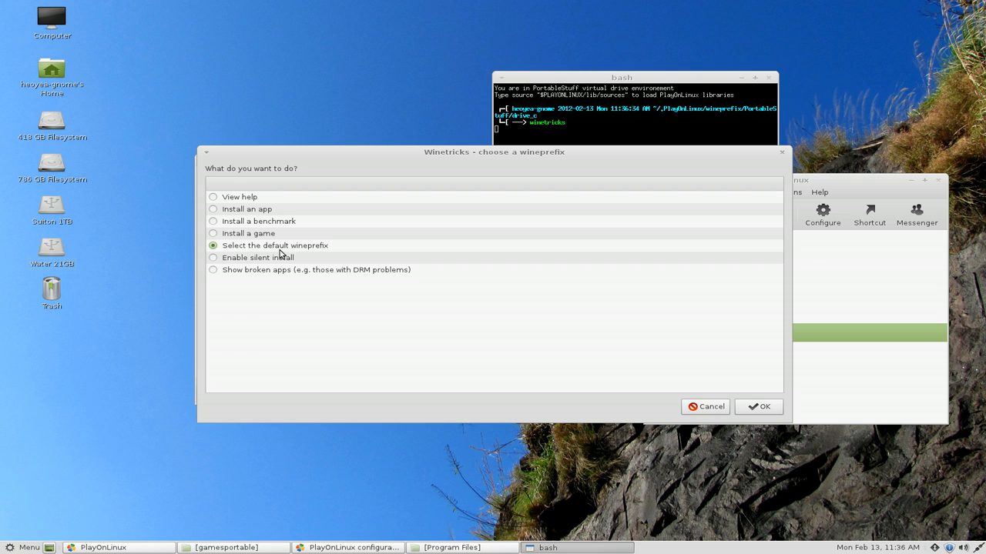
pyautogui.click(759, 406)
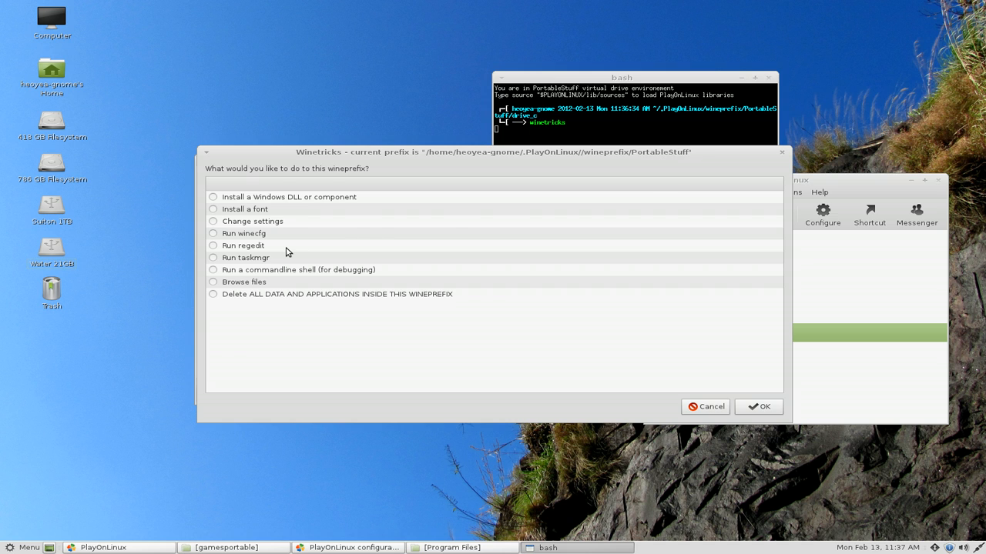
# Install the lucida (MS Lucida Console) font into the PortableStuff wineprefix through winetricks.
pyautogui.click(214, 210)
pyautogui.click(758, 406)
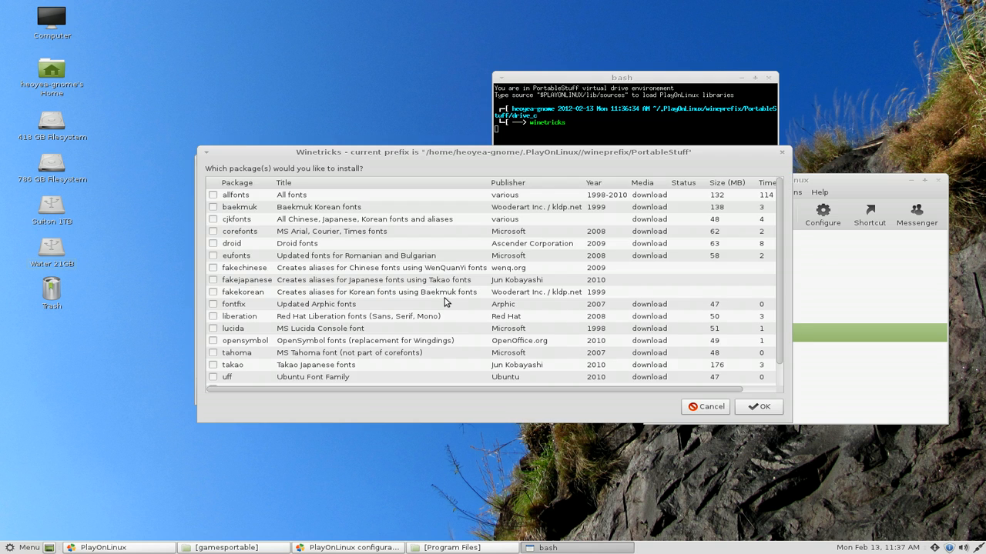
pyautogui.scroll(-1, 445, 303)
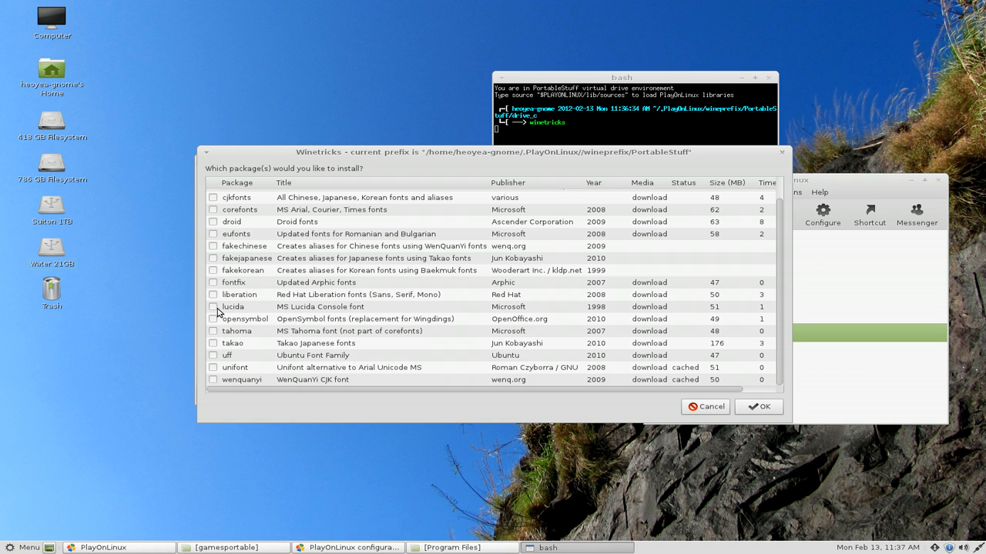
pyautogui.click(760, 408)
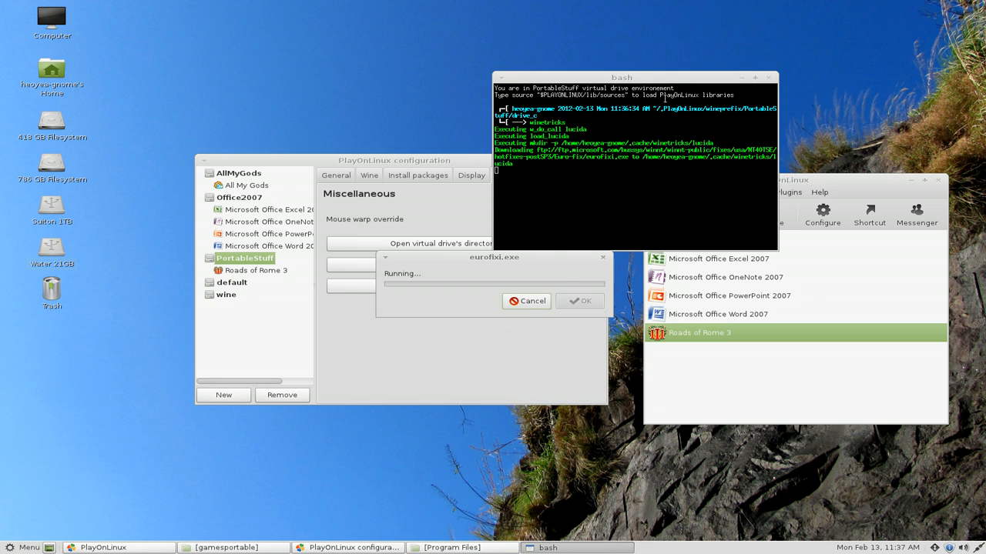
pyautogui.moveTo(675, 78); pyautogui.dragTo(713, 59)
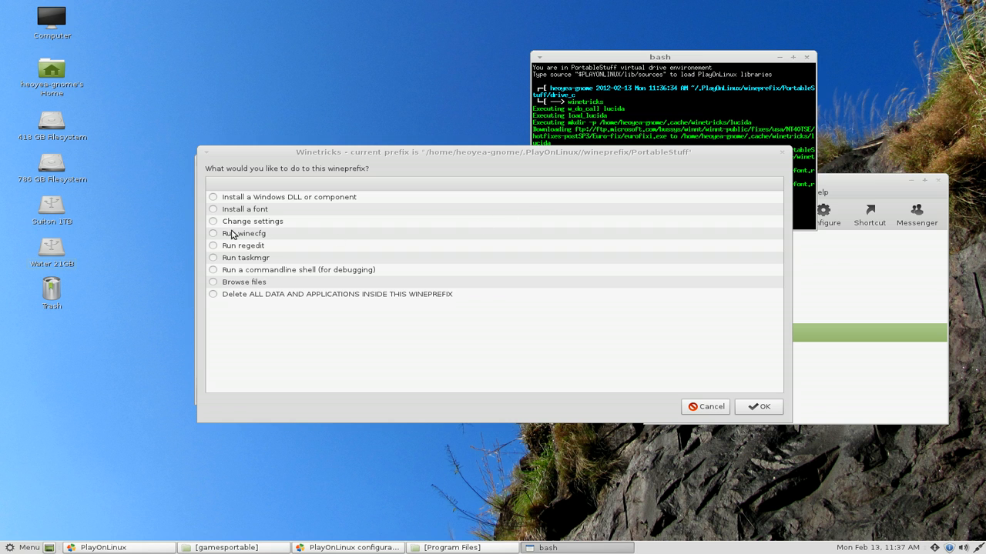
# Browse the winetricks font list again, then cancel out of winetricks without installing anything.
pyautogui.click(214, 209)
pyautogui.click(759, 407)
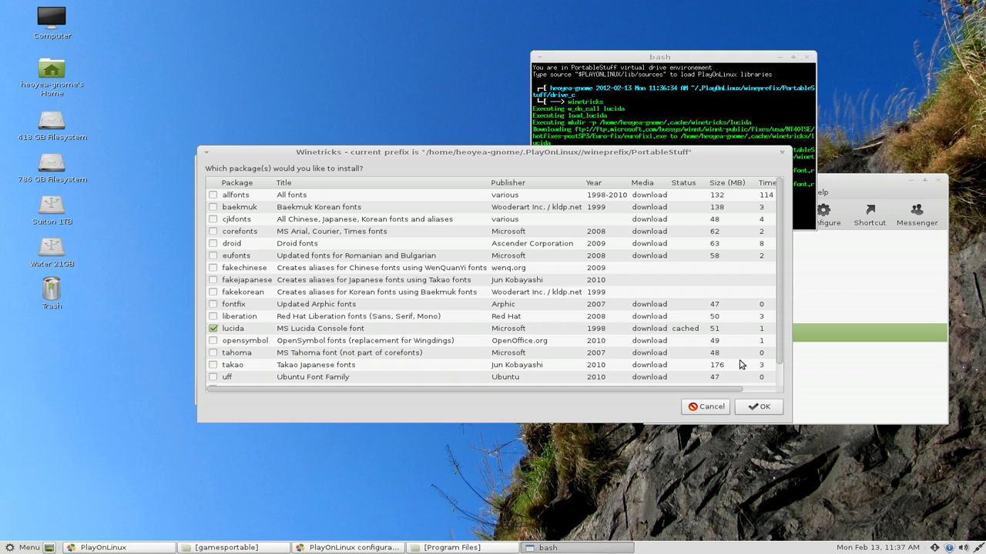
pyautogui.click(702, 409)
pyautogui.click(704, 408)
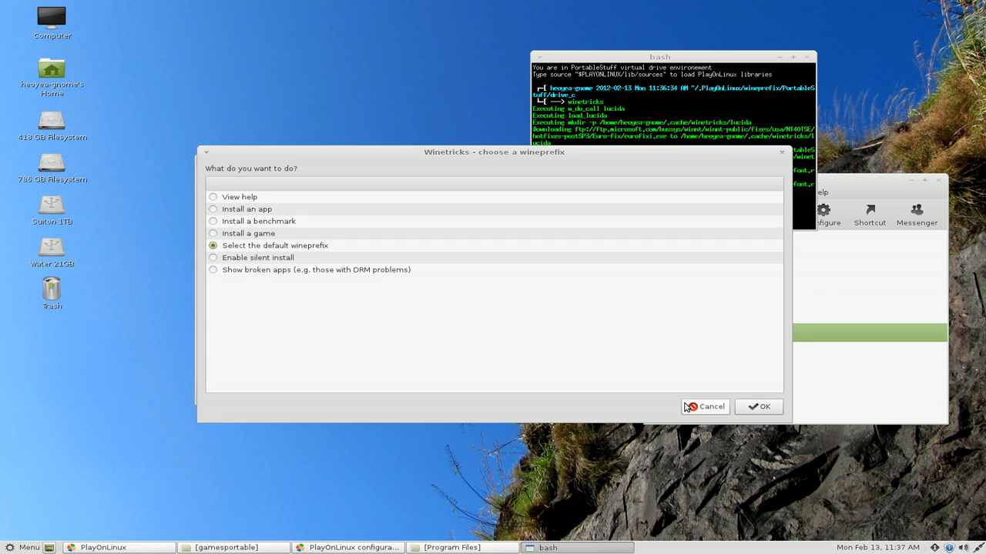
pyautogui.click(705, 406)
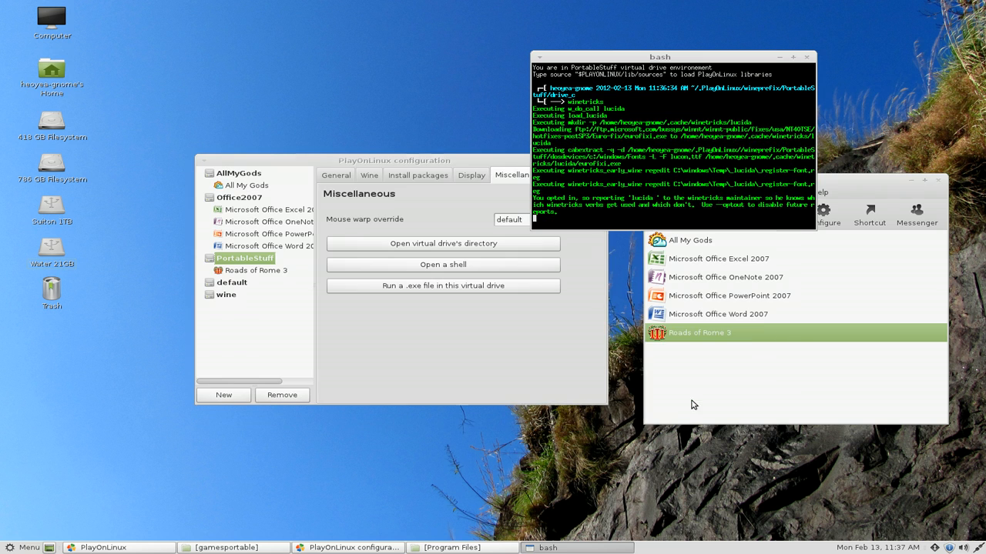
# Close the bash shell and the PlayOnLinux configuration window.
pyautogui.click(807, 59)
pyautogui.moveTo(558, 164); pyautogui.dragTo(577, 194)
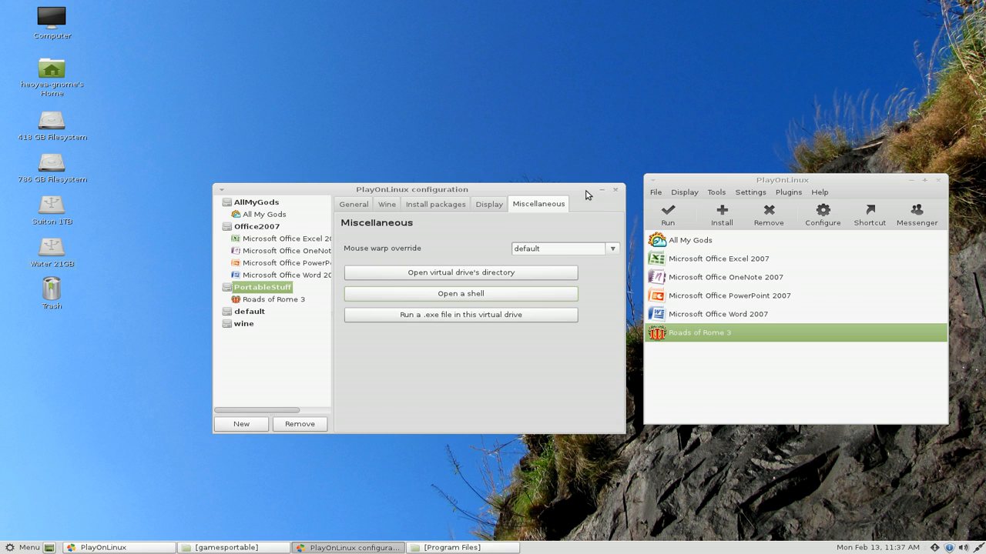
pyautogui.moveTo(582, 192); pyautogui.dragTo(562, 189)
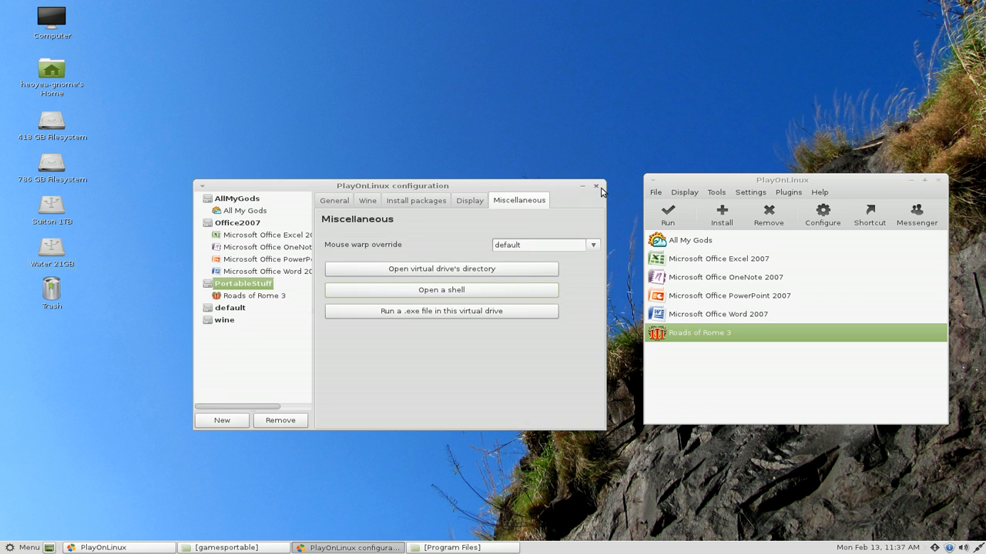
pyautogui.click(597, 187)
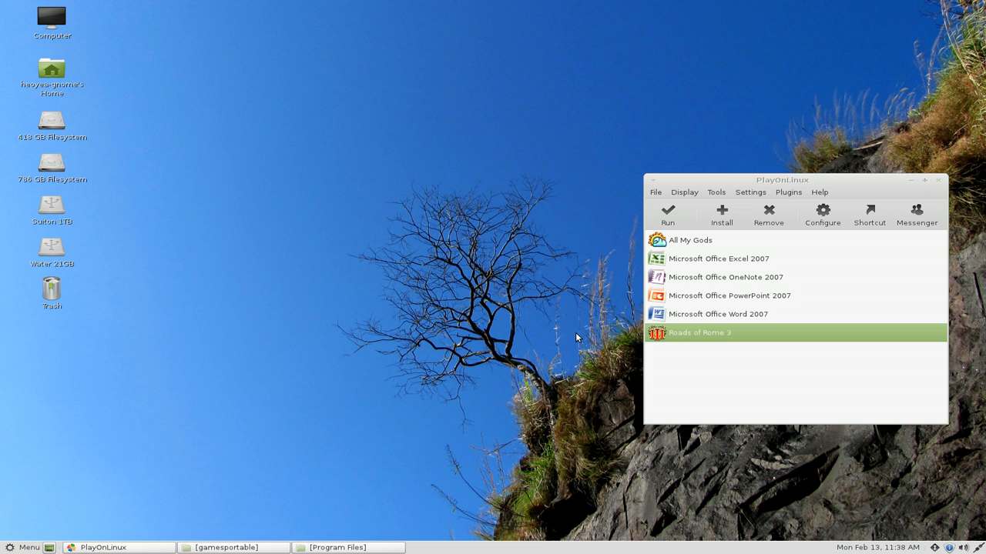
# Launch Roads of Rome 3, then stop it by running wineserver -k in a new terminal tab.
pyautogui.click(682, 337)
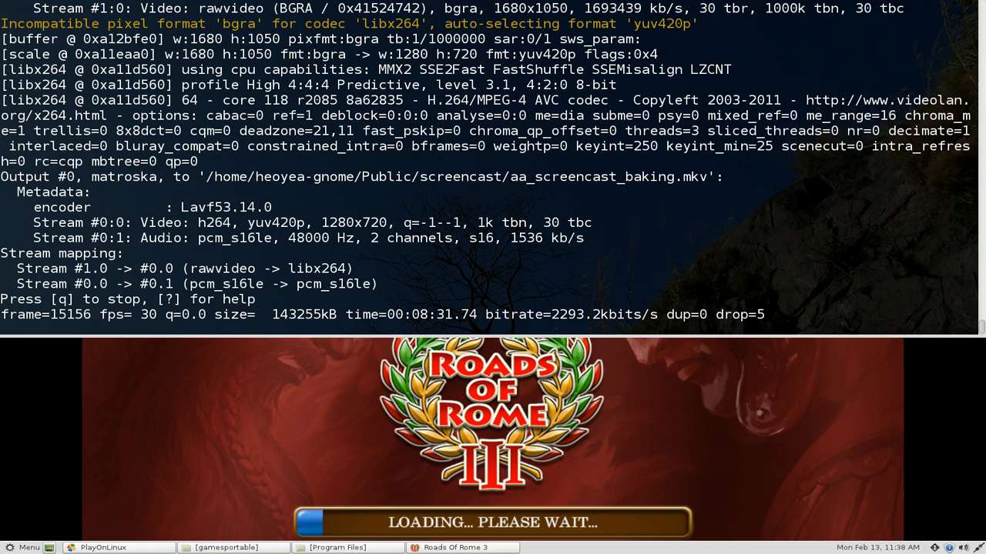
pyautogui.hotkey('ctrl', 'shift', 't')
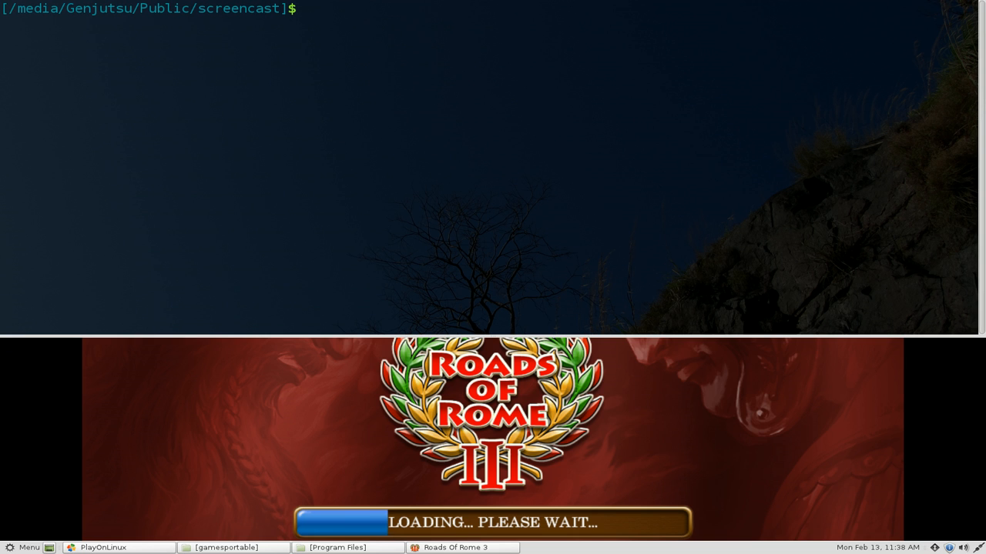
pyautogui.write('wineser')
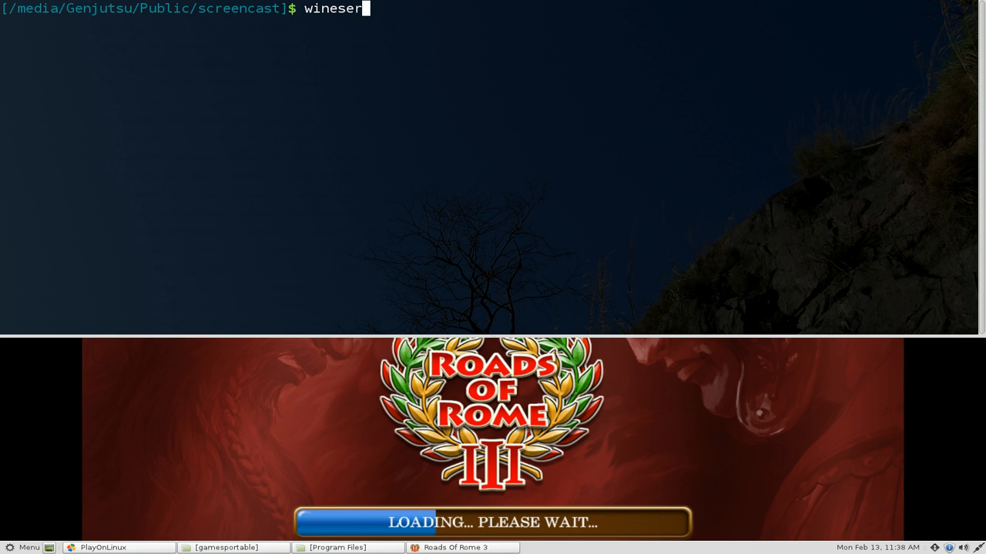
pyautogui.write('ver -k')
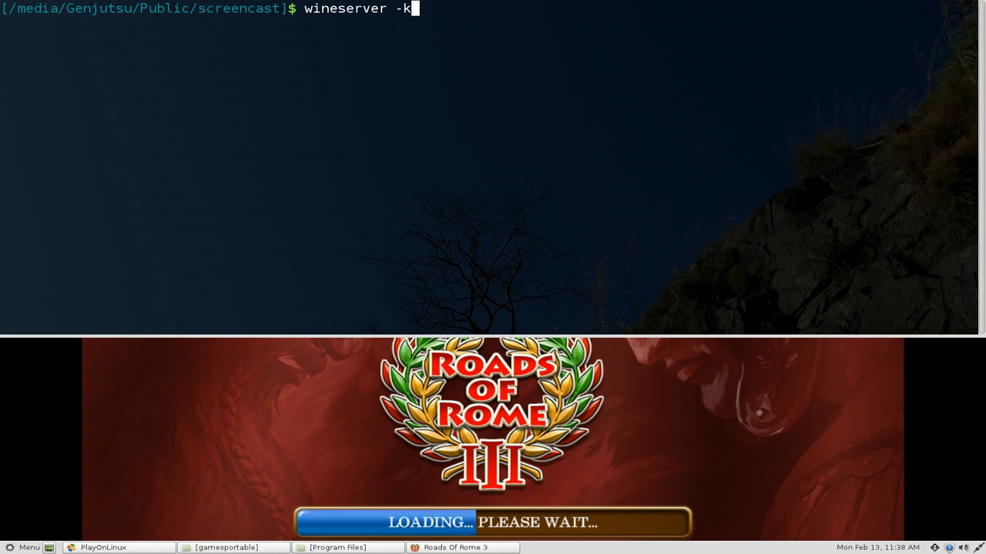
pyautogui.press('Return')
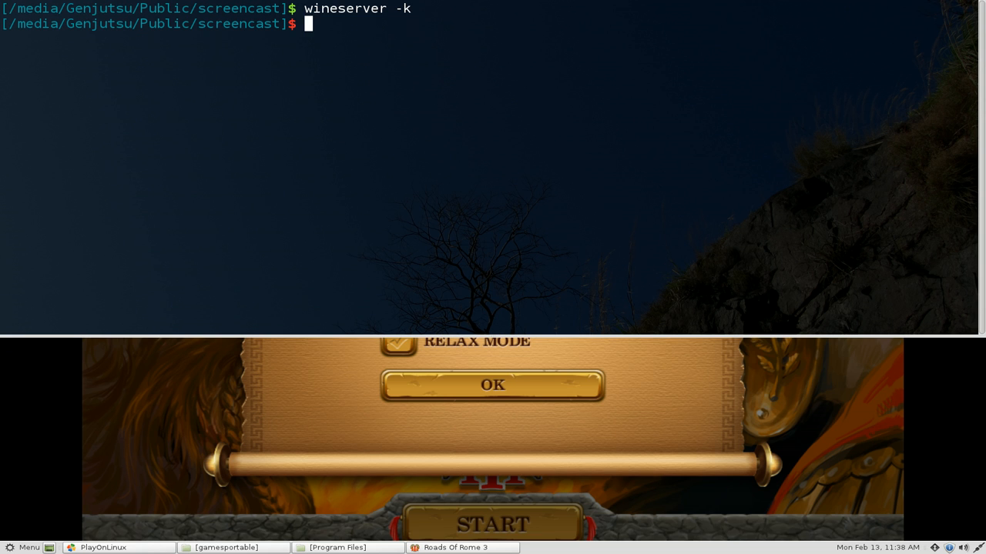
# Kill all remaining .exe processes with killall -r .exe and dismiss the PlayOnLinux crash notice.
pyautogui.write('killall -')
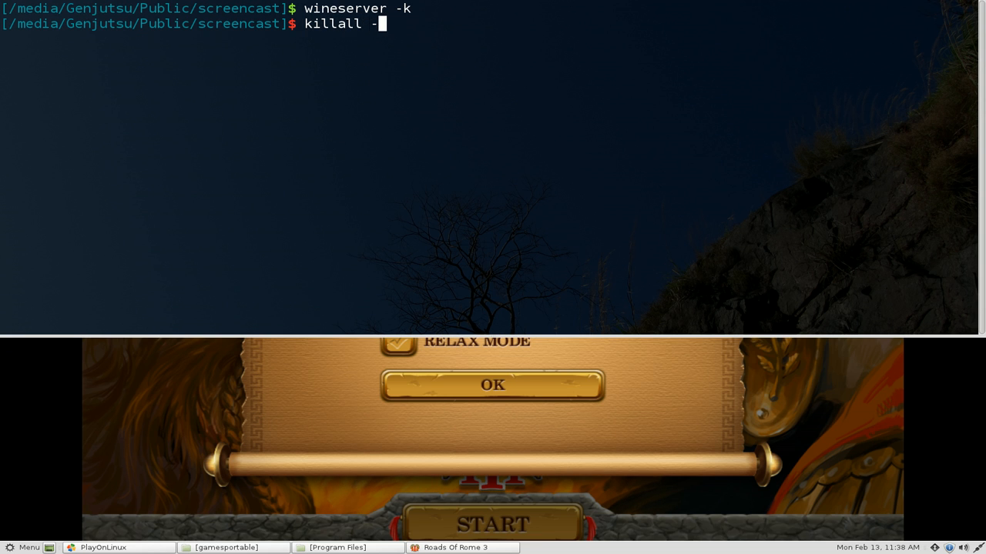
pyautogui.write('r .exe')
pyautogui.press('Return')
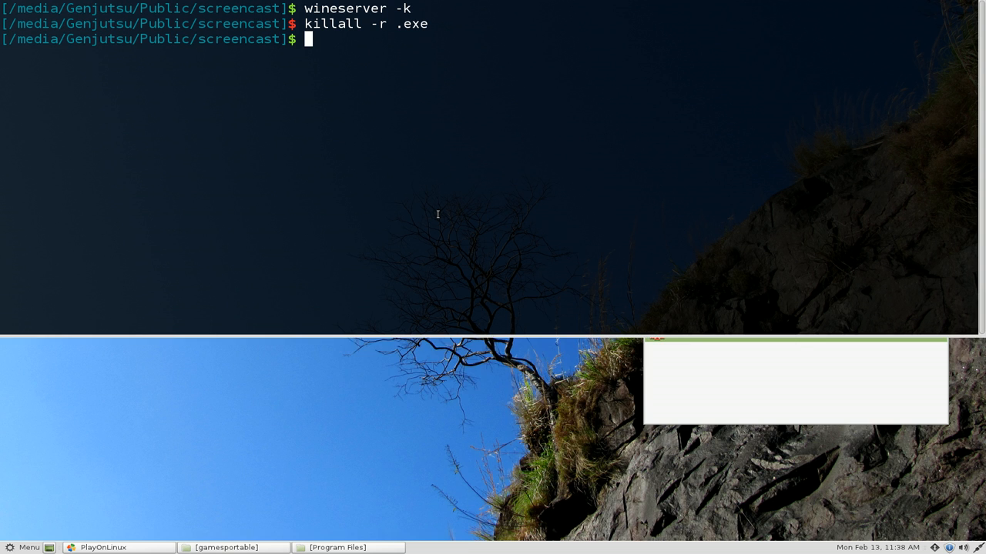
pyautogui.press('F12')
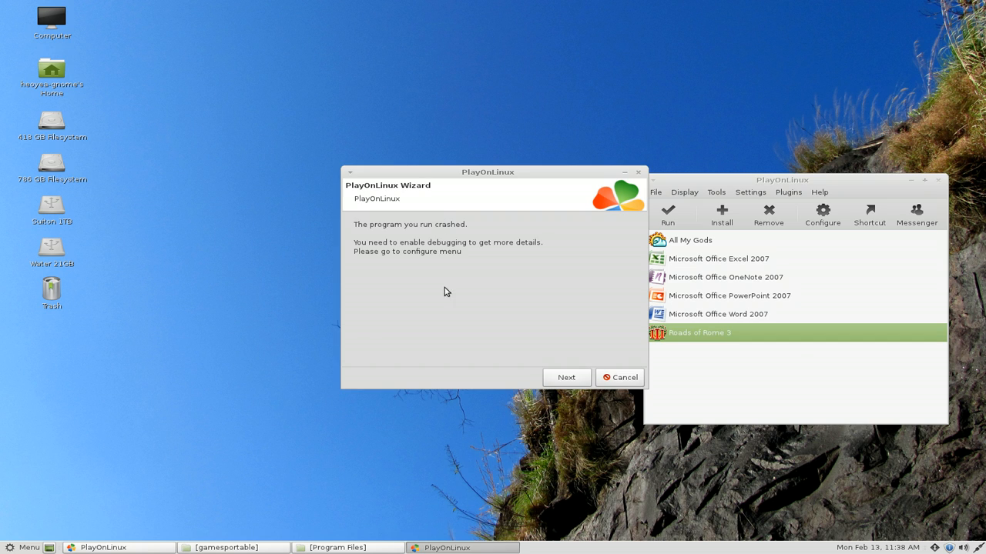
pyautogui.click(616, 379)
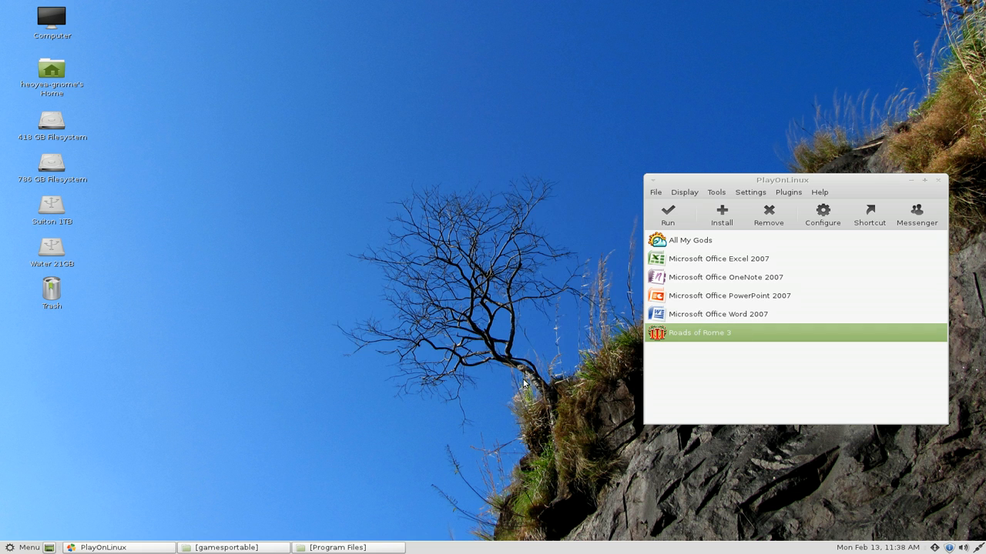
# Select and copy the killall -r .exe command from the drop-down terminal.
pyautogui.press('F12')
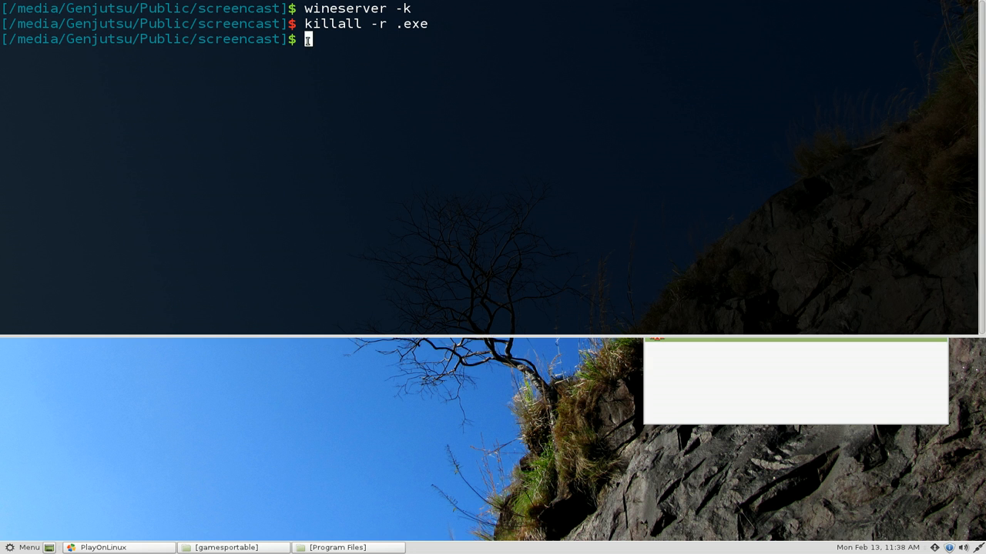
pyautogui.moveTo(305, 25); pyautogui.dragTo(435, 25)
pyautogui.click(425, 80)
pyautogui.press('F12')
# Open the Keyboard settings and view the custom shortcuts, starting and cancelling a new one.
pyautogui.hotkey('ctrl', 'space')
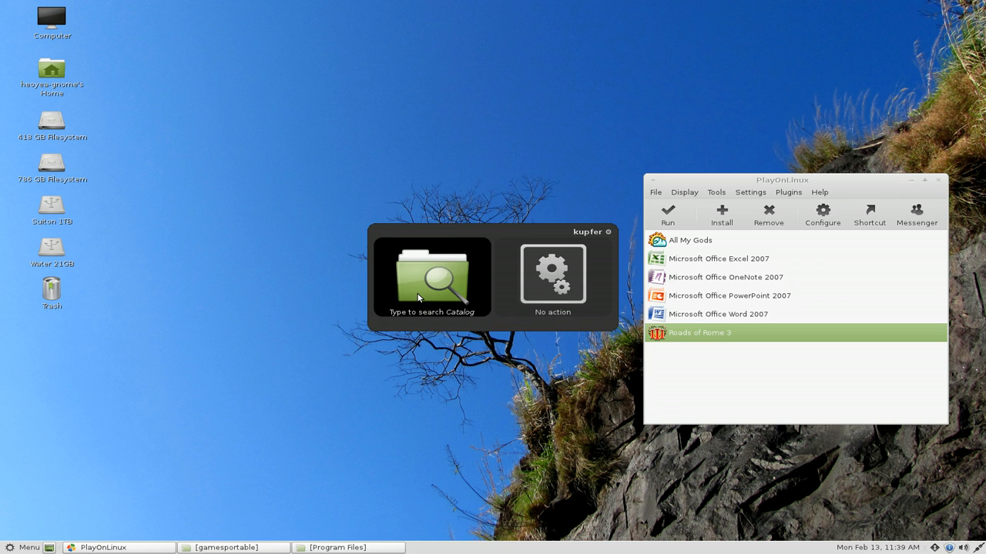
pyautogui.write('keyb')
pyautogui.press('Return')
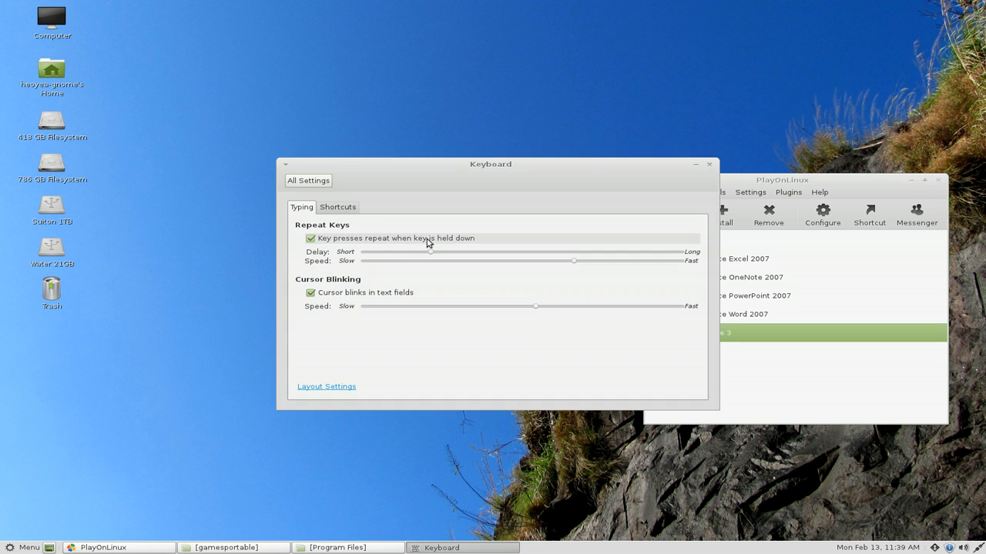
pyautogui.click(344, 210)
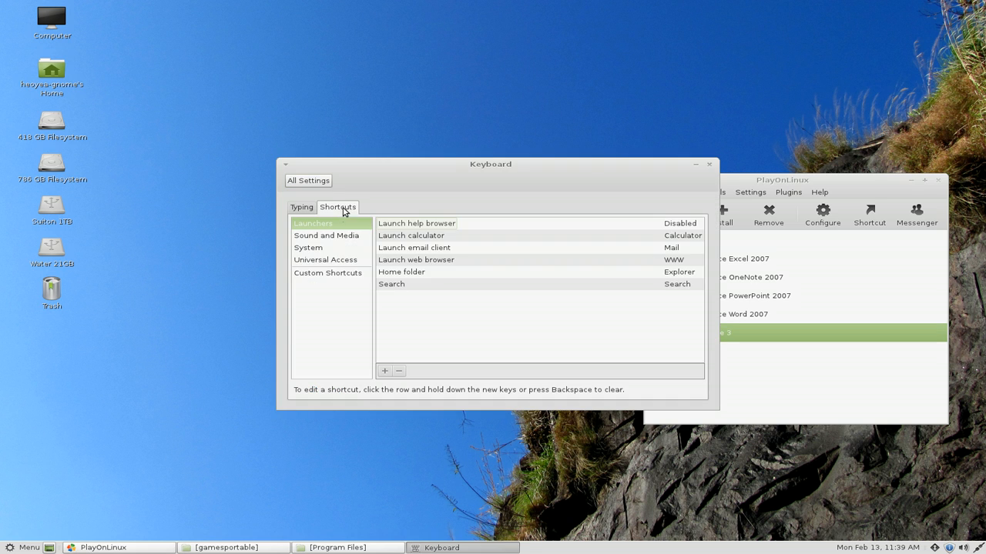
pyautogui.click(349, 275)
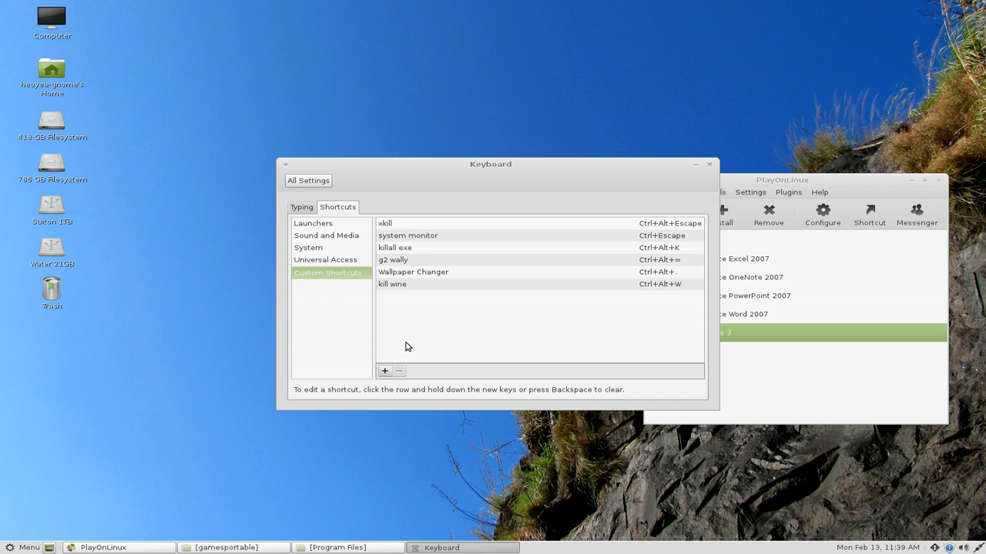
pyautogui.click(384, 371)
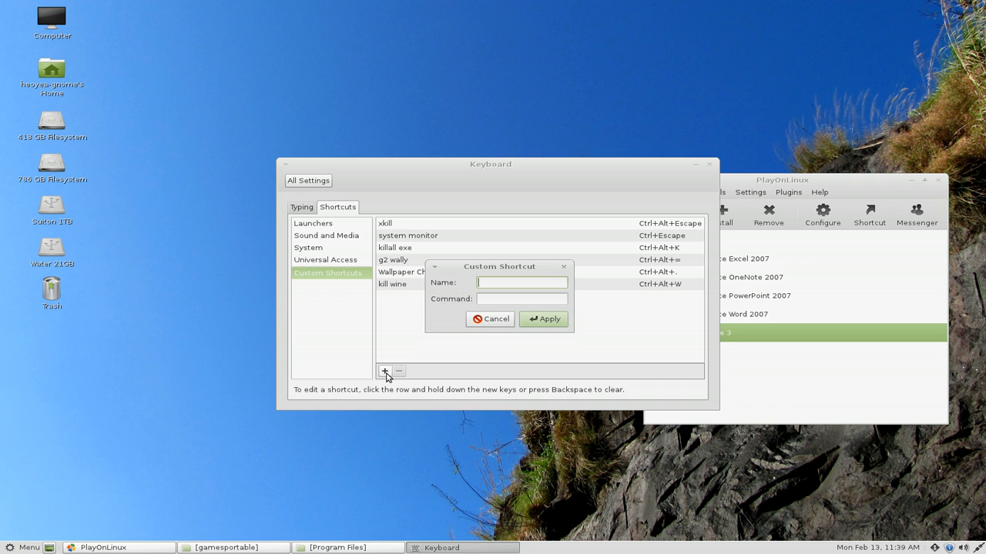
pyautogui.click(497, 319)
# Open the killall exe custom shortcut to examine its command, then cancel.
pyautogui.click(402, 250)
pyautogui.doubleClick(403, 250)
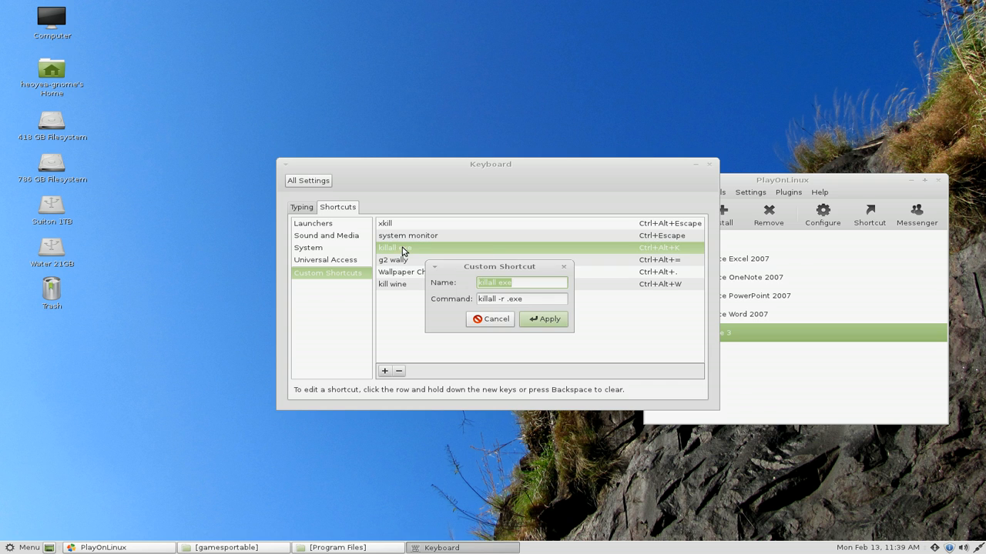
pyautogui.moveTo(527, 304); pyautogui.dragTo(449, 295)
pyautogui.click(527, 304)
pyautogui.click(487, 320)
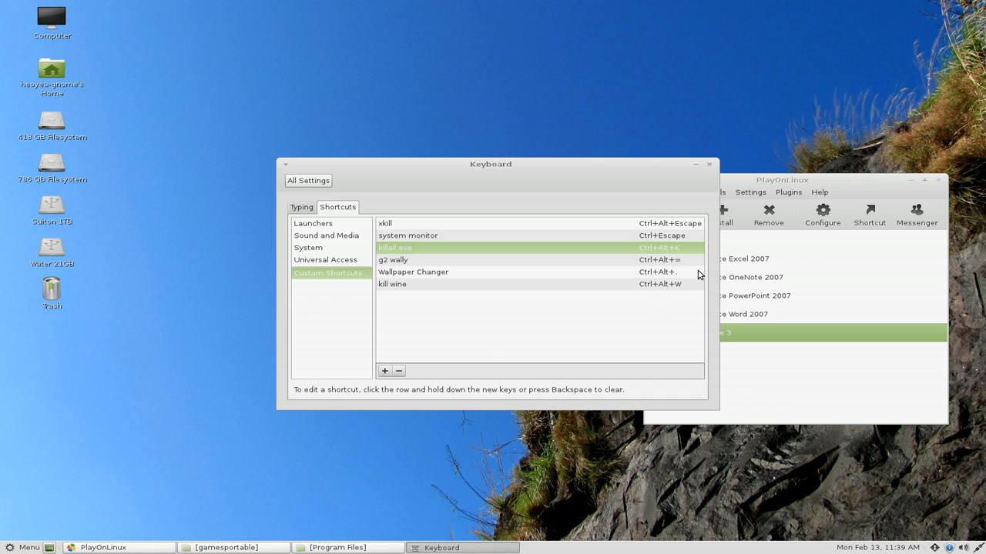
# Close the Keyboard settings and minimize the PlayOnLinux window.
pyautogui.click(710, 164)
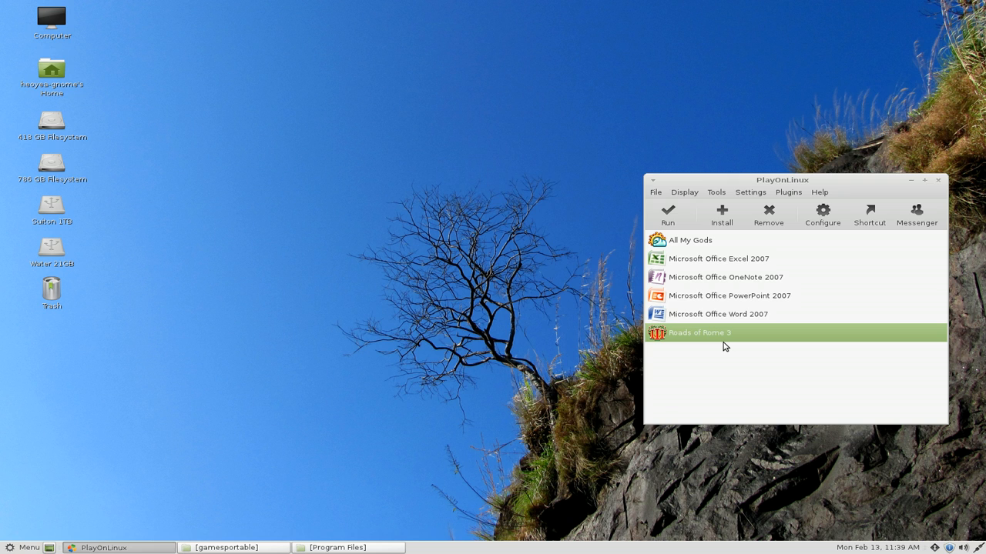
pyautogui.click(911, 182)
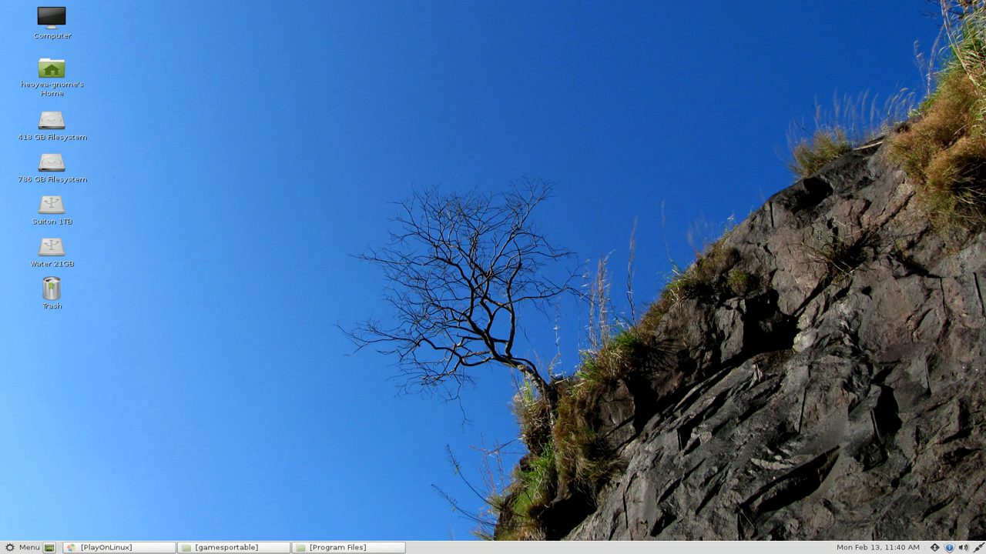